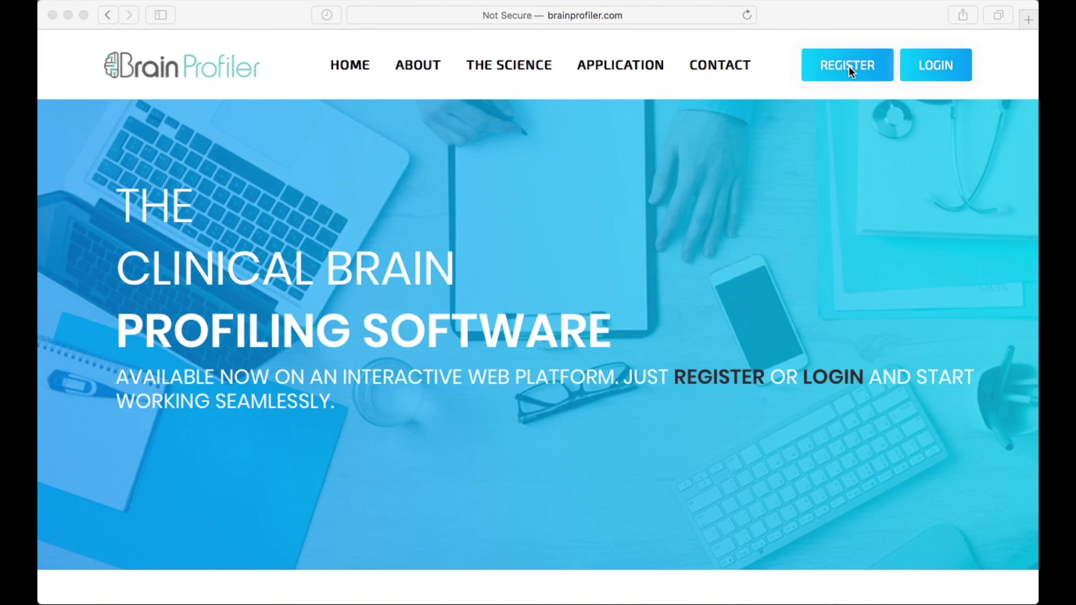
Step: Pick Mr. as title, then sign in with the saved autofill email to reach the Patient List
{"action": "left_click", "coordinate": [849, 66]}
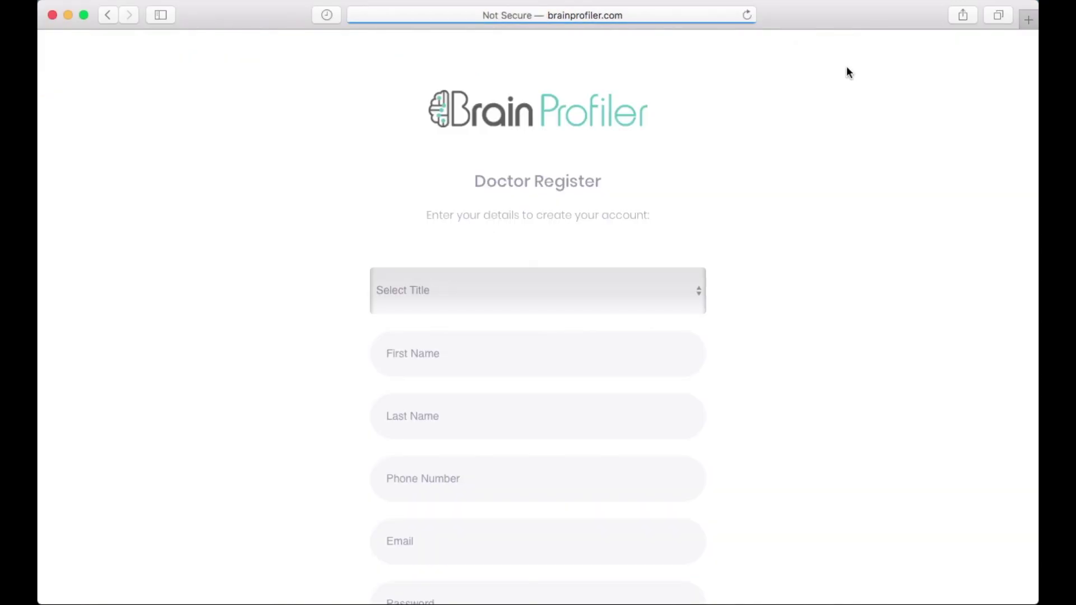
{"action": "left_click", "coordinate": [505, 286]}
{"action": "left_click", "coordinate": [448, 307]}
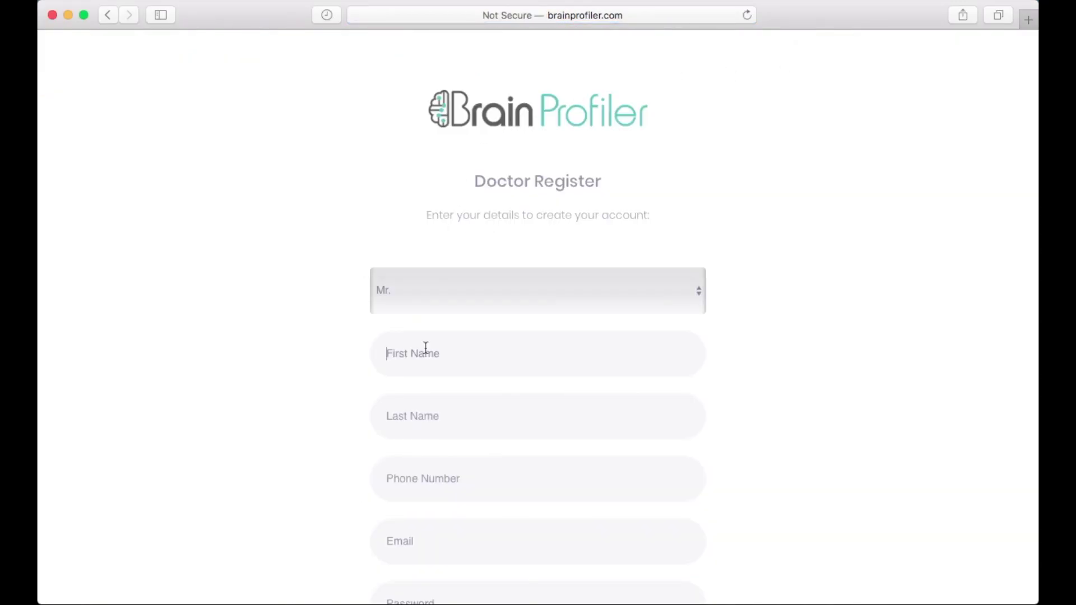
{"action": "scroll", "coordinate": [426, 348], "scroll_direction": "down", "scroll_amount": 3}
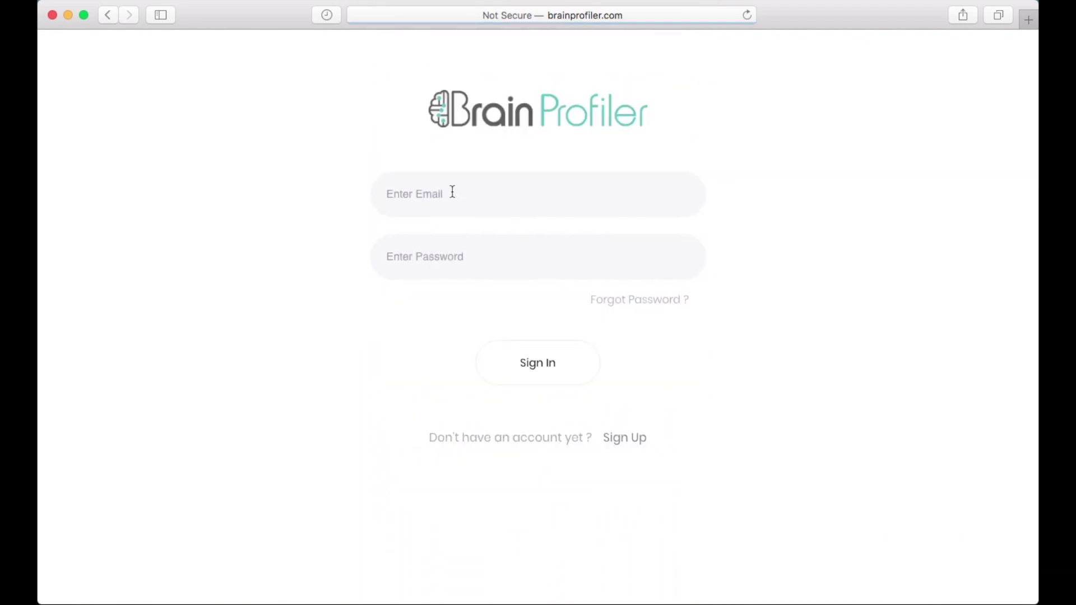
{"action": "left_click", "coordinate": [450, 195]}
{"action": "left_click", "coordinate": [428, 232]}
{"action": "left_click", "coordinate": [537, 403]}
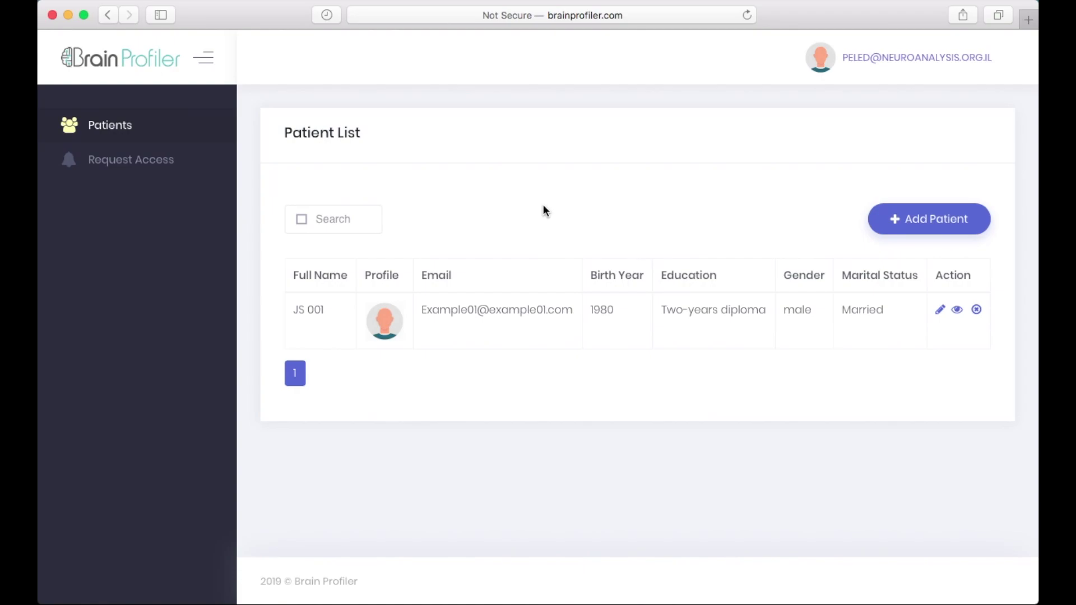
Step: Start a new patient HB 001: Mrs., In a Relationship, Female, Higher education
{"action": "left_click", "coordinate": [927, 221]}
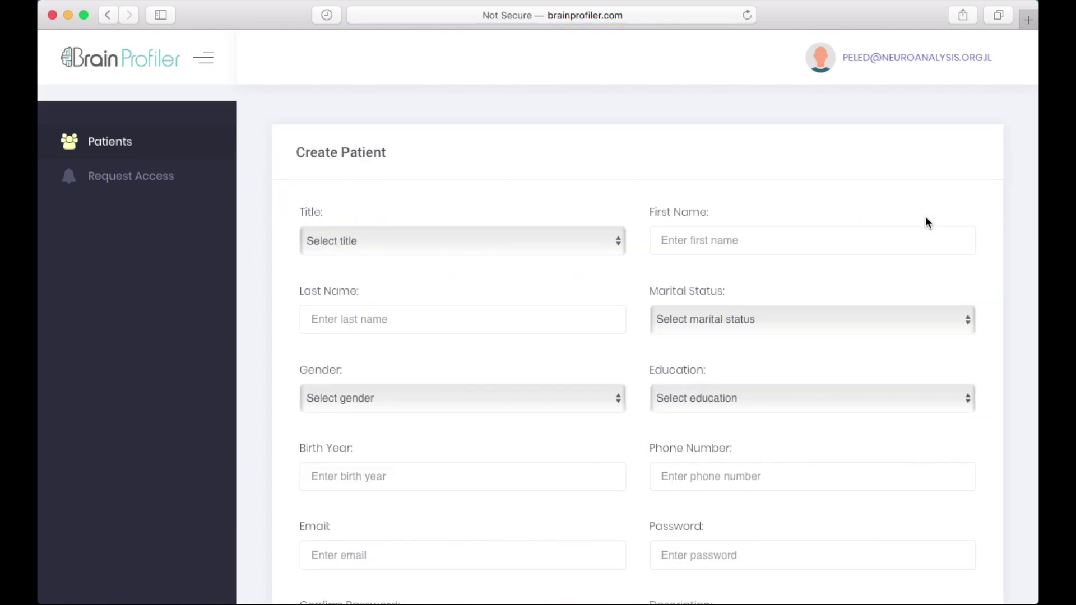
{"action": "left_click", "coordinate": [428, 241]}
{"action": "left_click", "coordinate": [377, 273]}
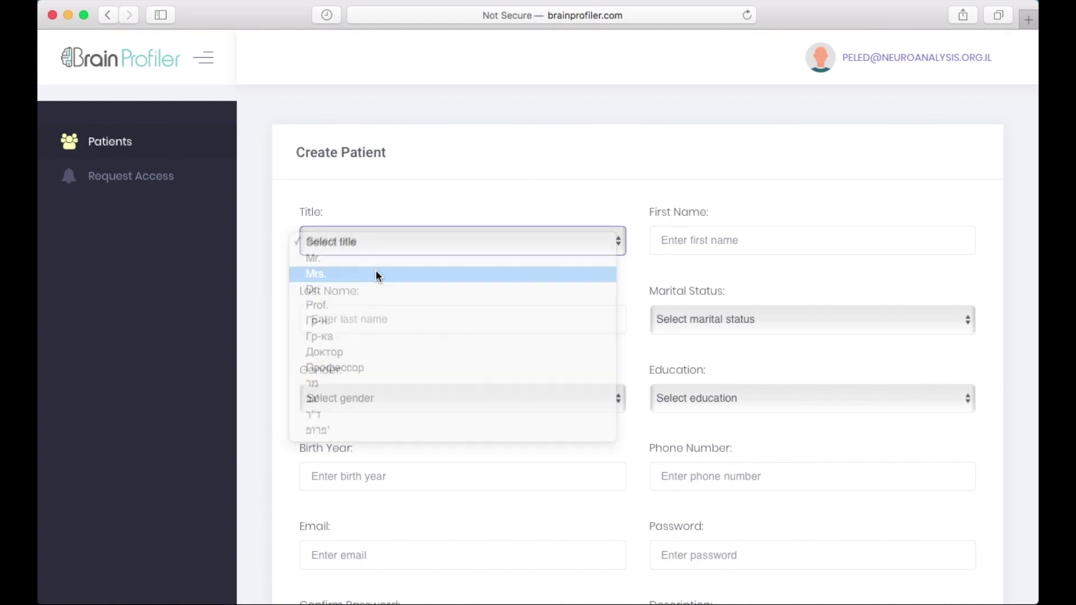
{"action": "left_click", "coordinate": [708, 238]}
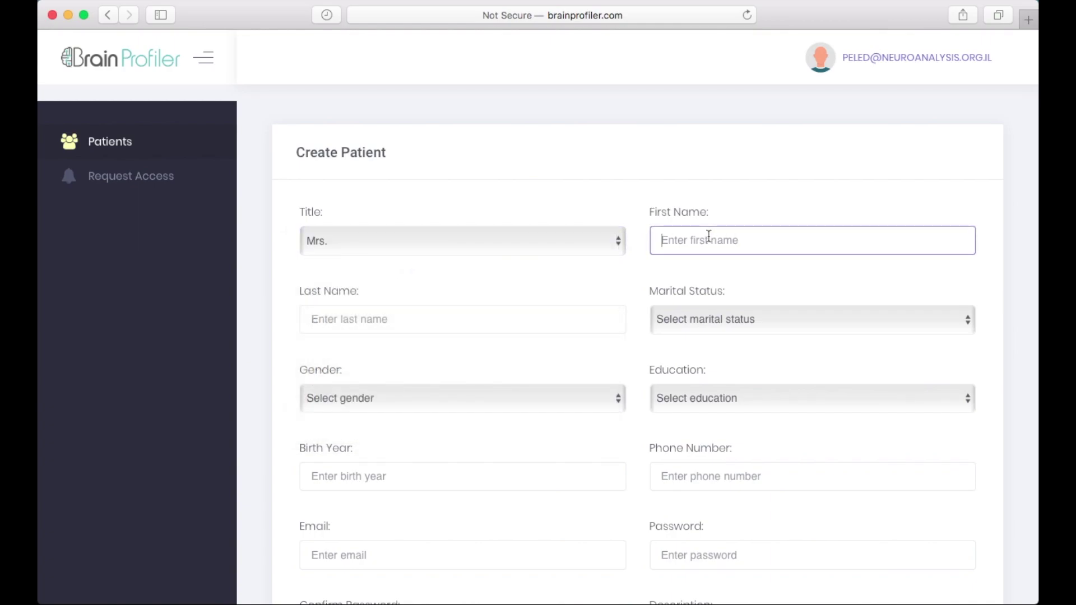
{"action": "type", "text": "HB"}
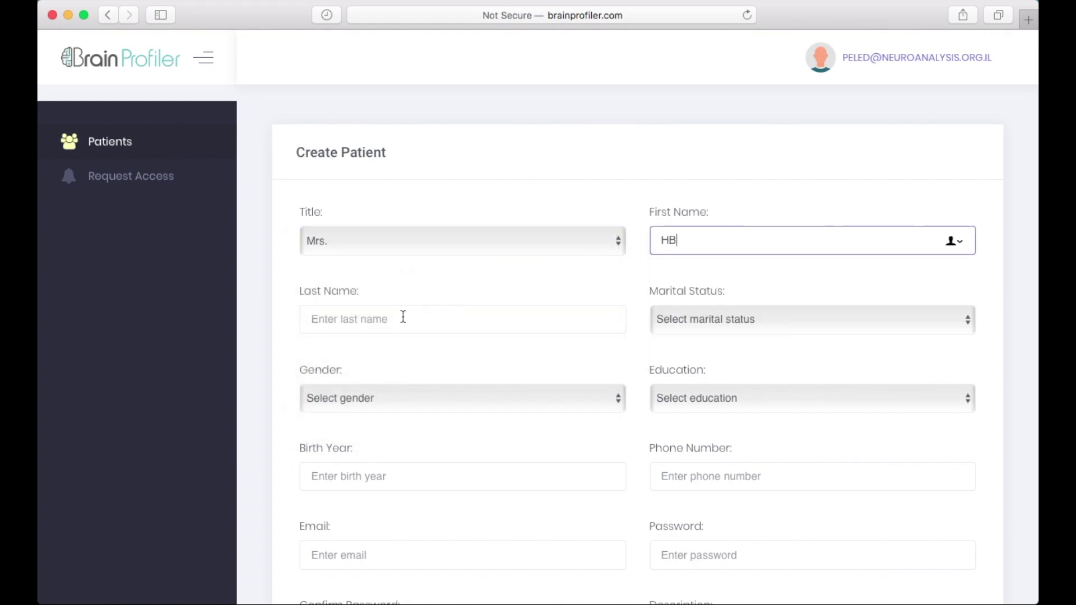
{"action": "left_click", "coordinate": [403, 317]}
{"action": "type", "text": "001"}
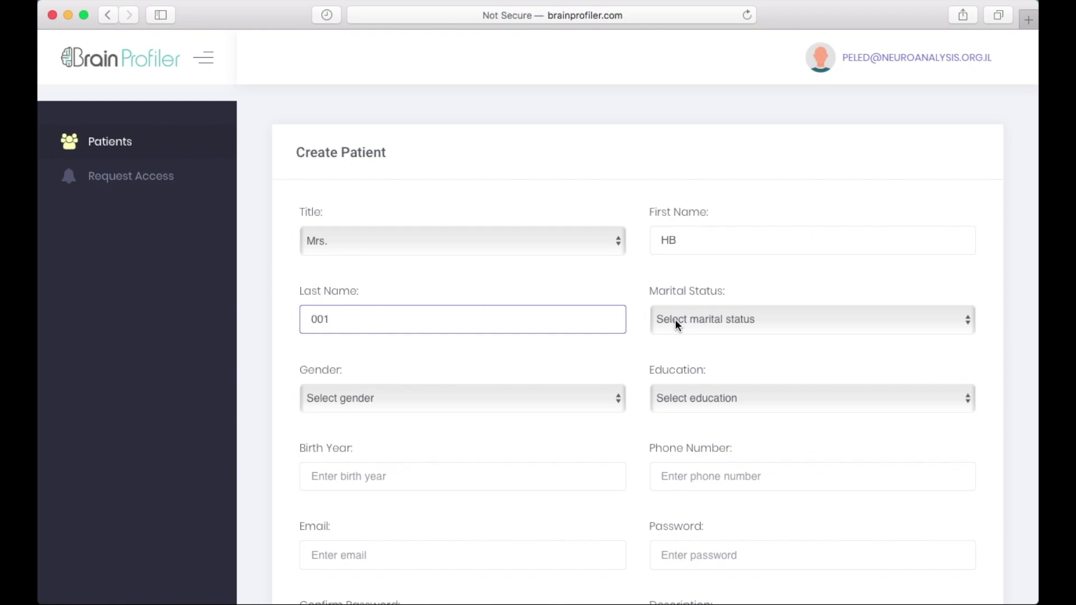
{"action": "left_click", "coordinate": [676, 323]}
{"action": "left_click", "coordinate": [664, 349]}
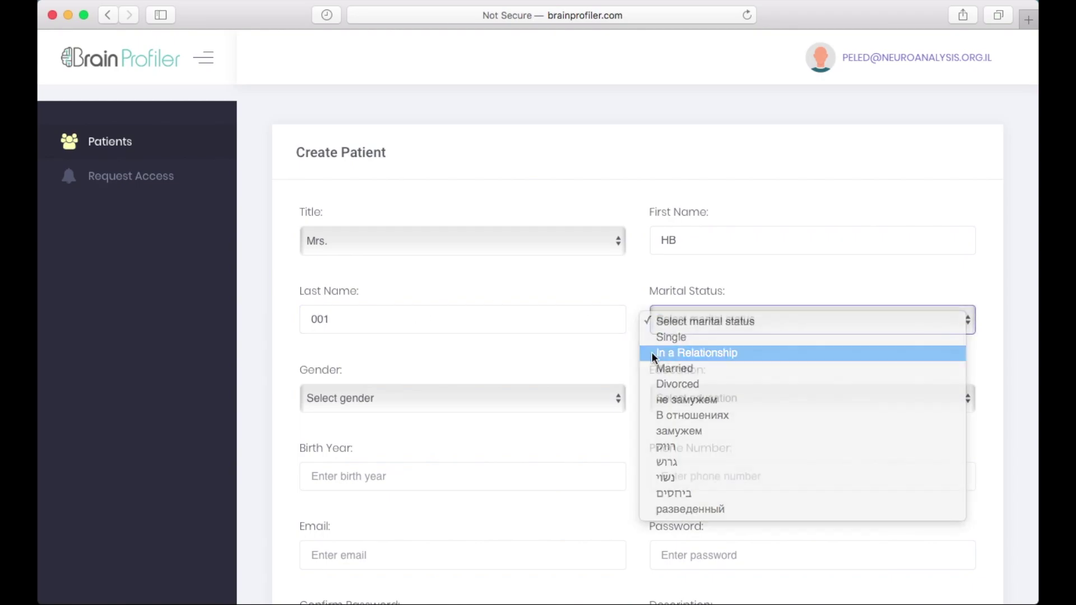
{"action": "left_click", "coordinate": [421, 397]}
{"action": "left_click", "coordinate": [337, 433]}
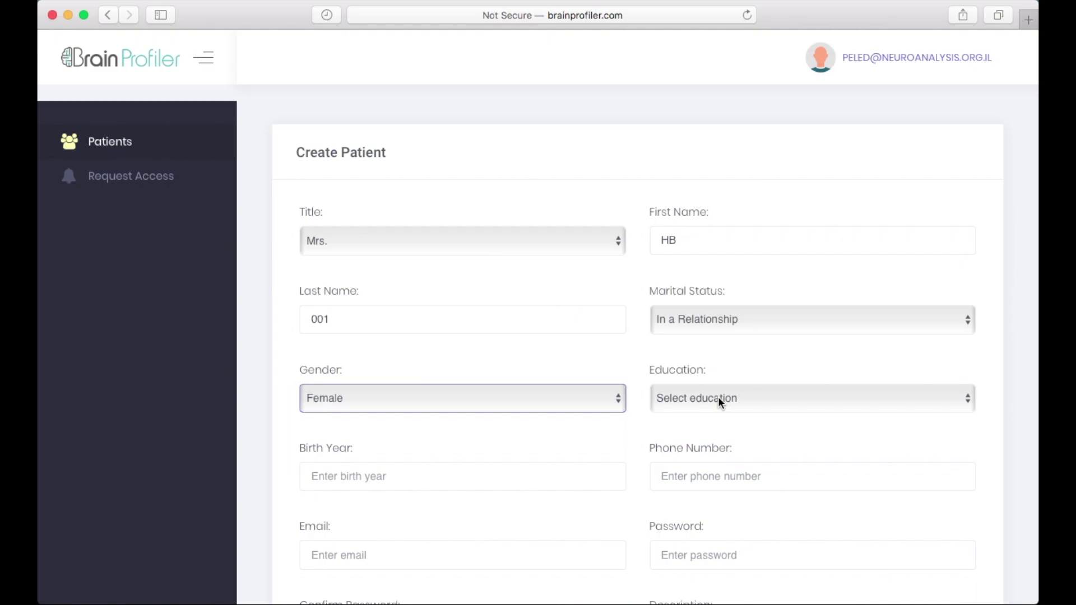
{"action": "left_click", "coordinate": [717, 396]}
{"action": "left_click", "coordinate": [674, 462]}
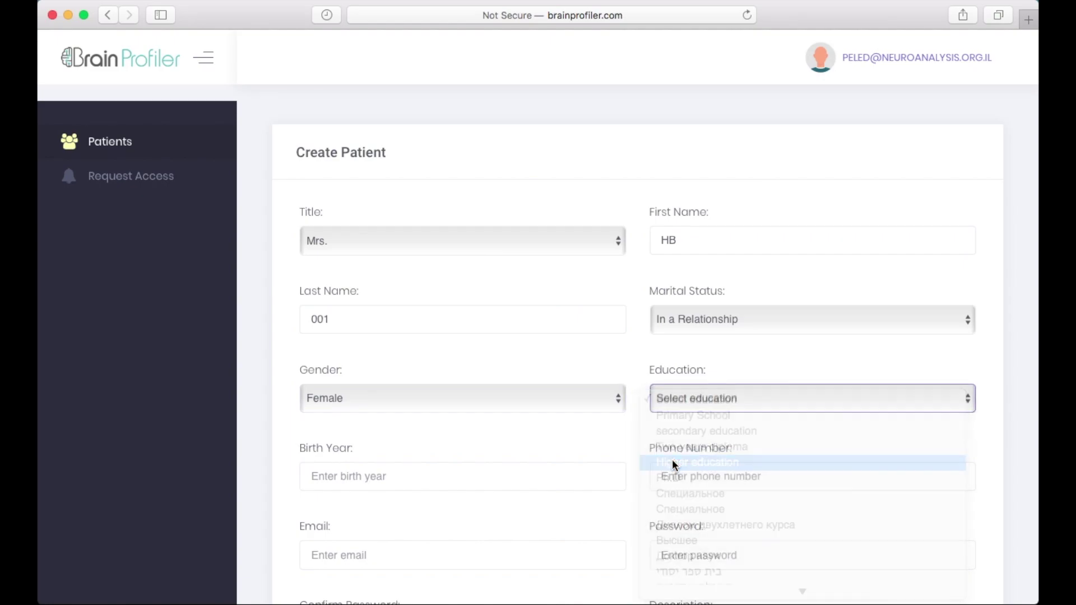
Step: Enter birth year 1965, the patient's phone number, e-mail and password, then submit the record
{"action": "scroll", "coordinate": [497, 453], "scroll_direction": "down", "scroll_amount": 5}
{"action": "left_click", "coordinate": [373, 327]}
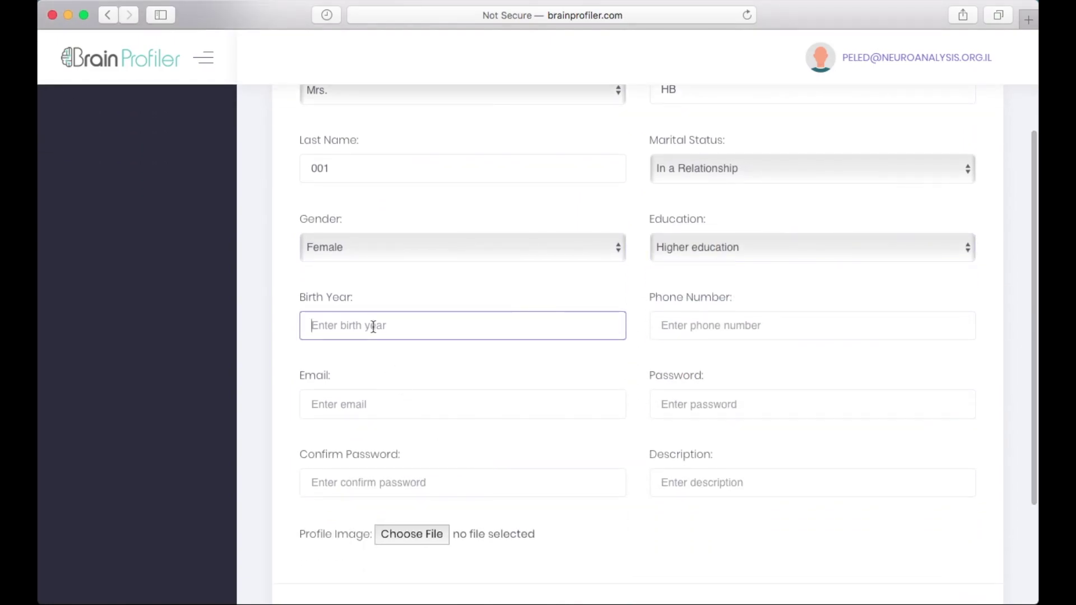
{"action": "type", "text": "1965"}
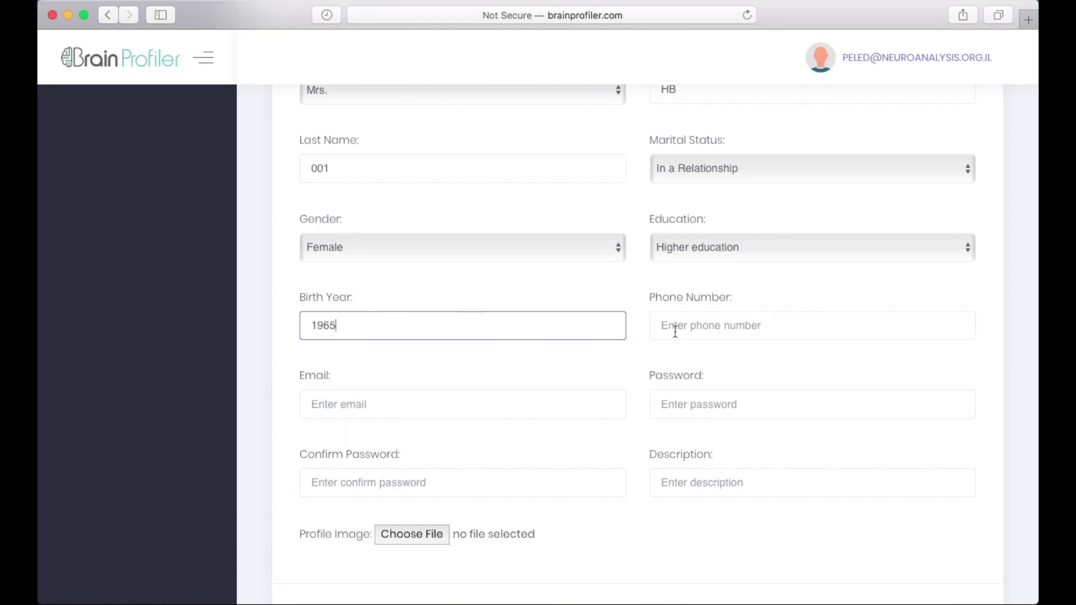
{"action": "left_click", "coordinate": [675, 329]}
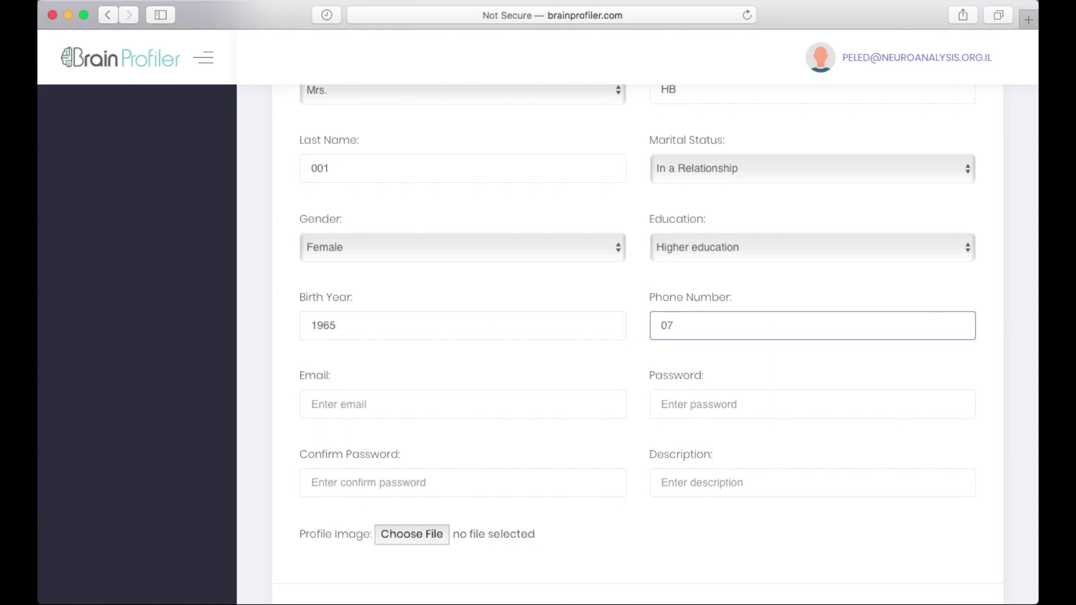
{"action": "left_click", "coordinate": [378, 402]}
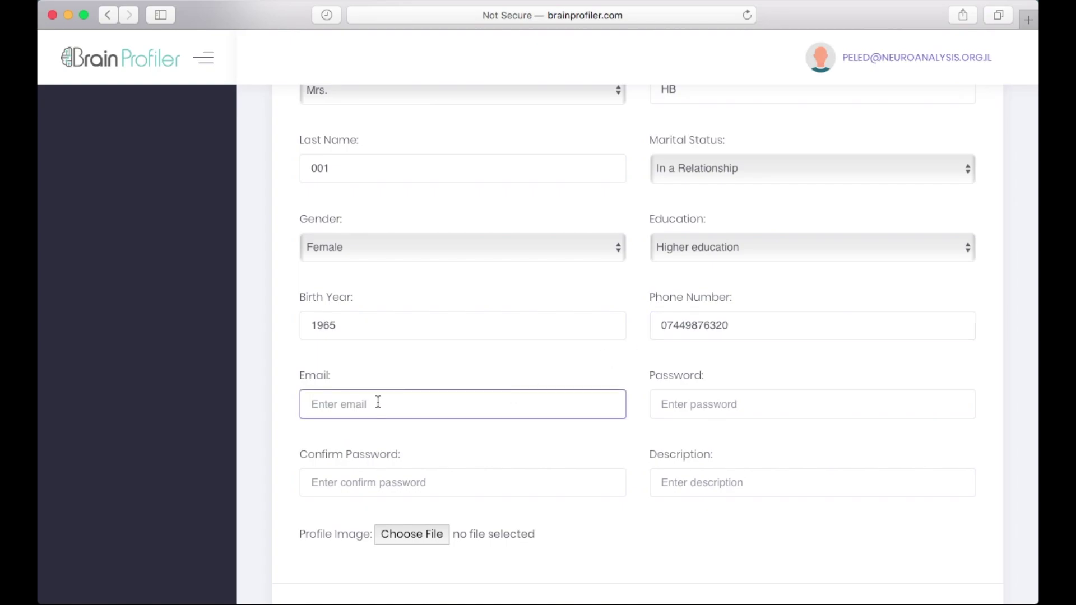
{"action": "type", "text": "HB@example.com"}
{"action": "left_click", "coordinate": [686, 403]}
{"action": "type", "text": "123"}
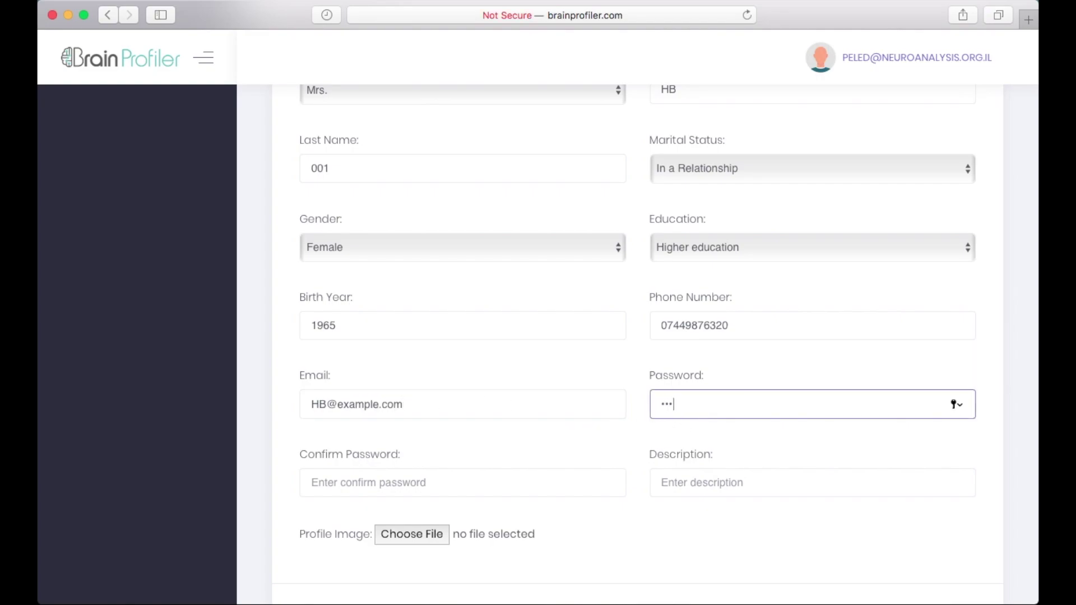
{"action": "type", "text": "4"}
{"action": "left_click", "coordinate": [334, 483]}
{"action": "type", "text": "1"}
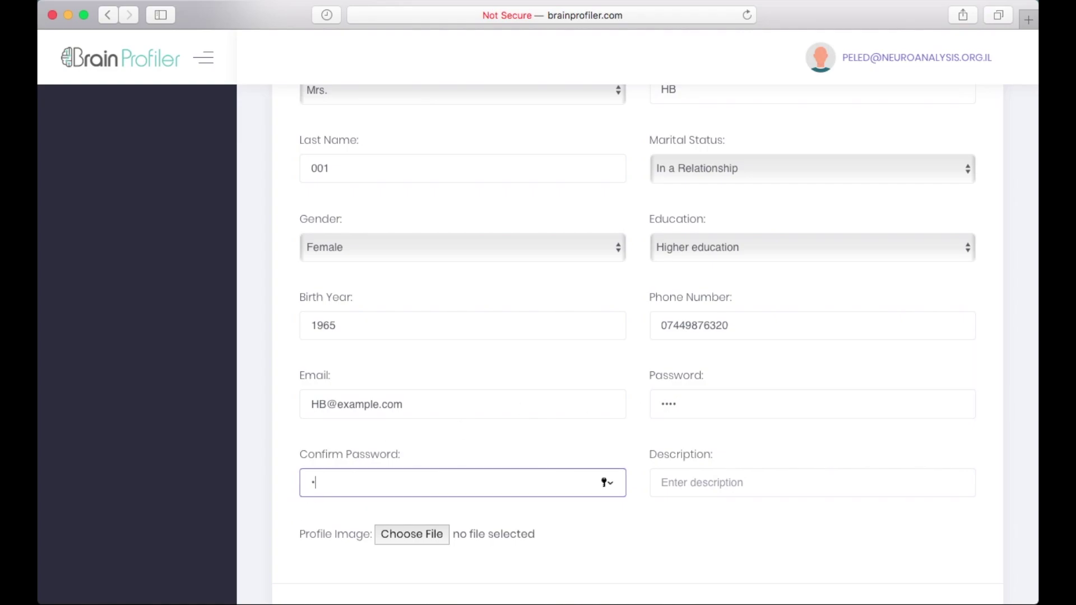
{"action": "type", "text": "234"}
{"action": "scroll", "coordinate": [598, 468], "scroll_direction": "down", "scroll_amount": 5}
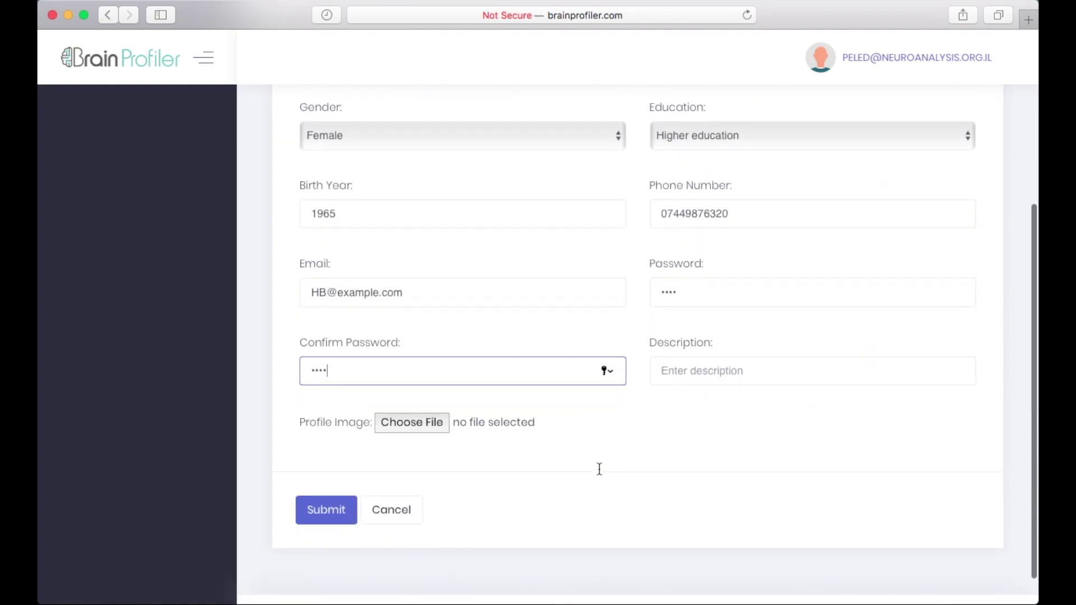
{"action": "key", "text": "Return"}
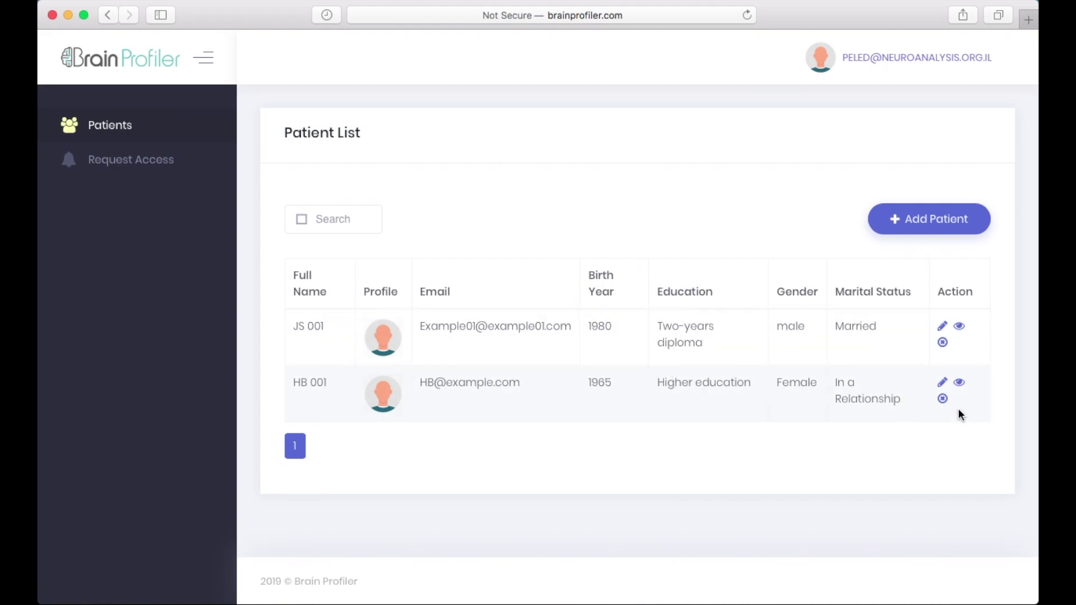
Step: Open HB 001's record, start a New Assessment and scroll down to the rating sliders
{"action": "left_click", "coordinate": [943, 384]}
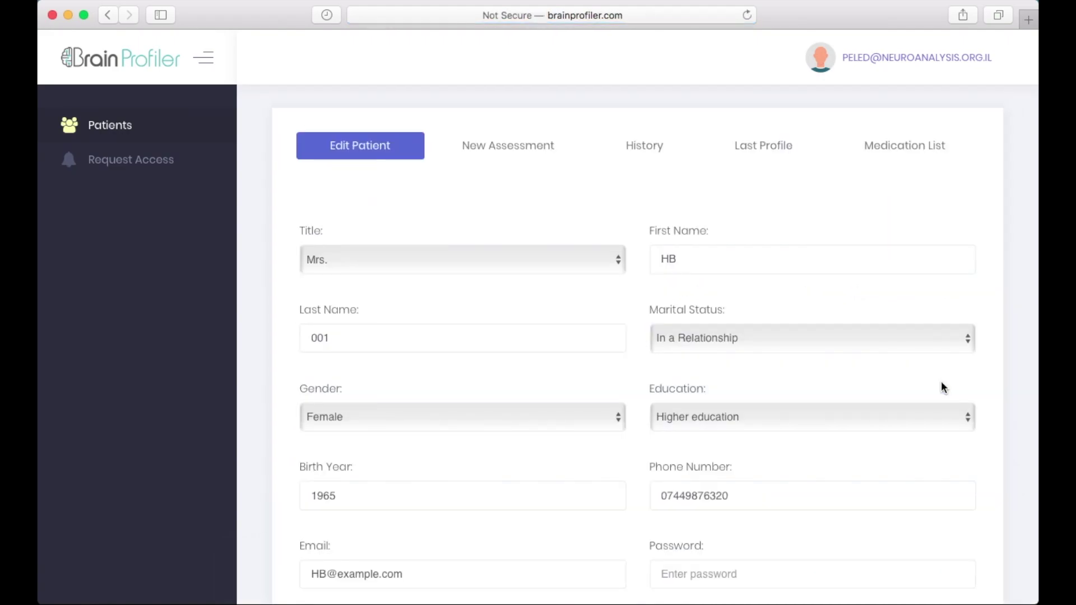
{"action": "left_click", "coordinate": [488, 150]}
{"action": "scroll", "coordinate": [488, 151], "scroll_direction": "down", "scroll_amount": 3}
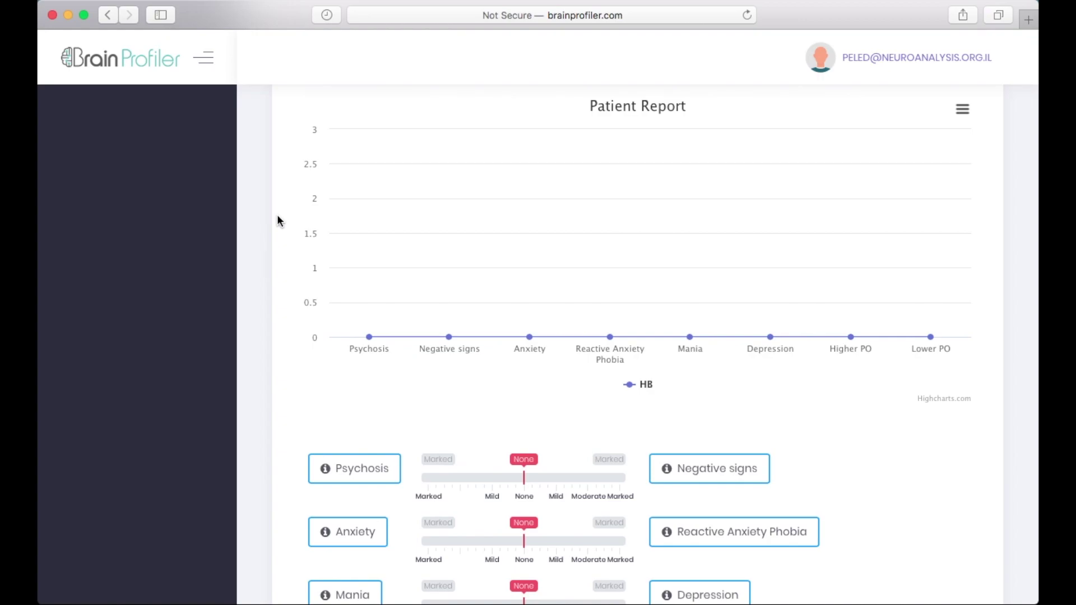
{"action": "scroll", "coordinate": [578, 448], "scroll_direction": "down", "scroll_amount": 3}
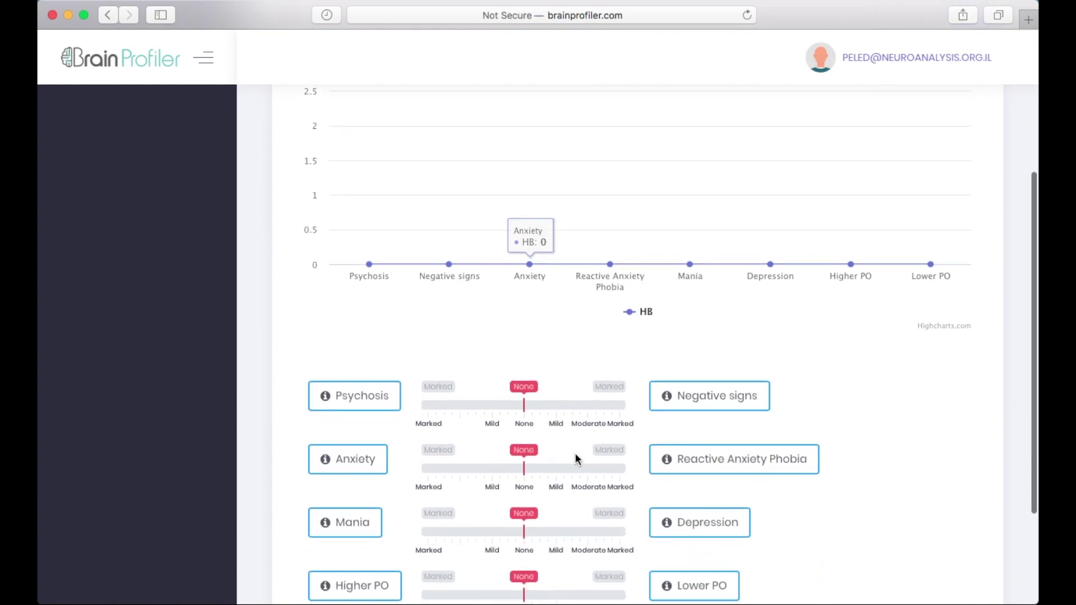
Step: Drag the Anxiety slider to Mild, joining the existing Mild Depression rating on the chart
{"action": "scroll", "coordinate": [576, 458], "scroll_direction": "down", "scroll_amount": 5}
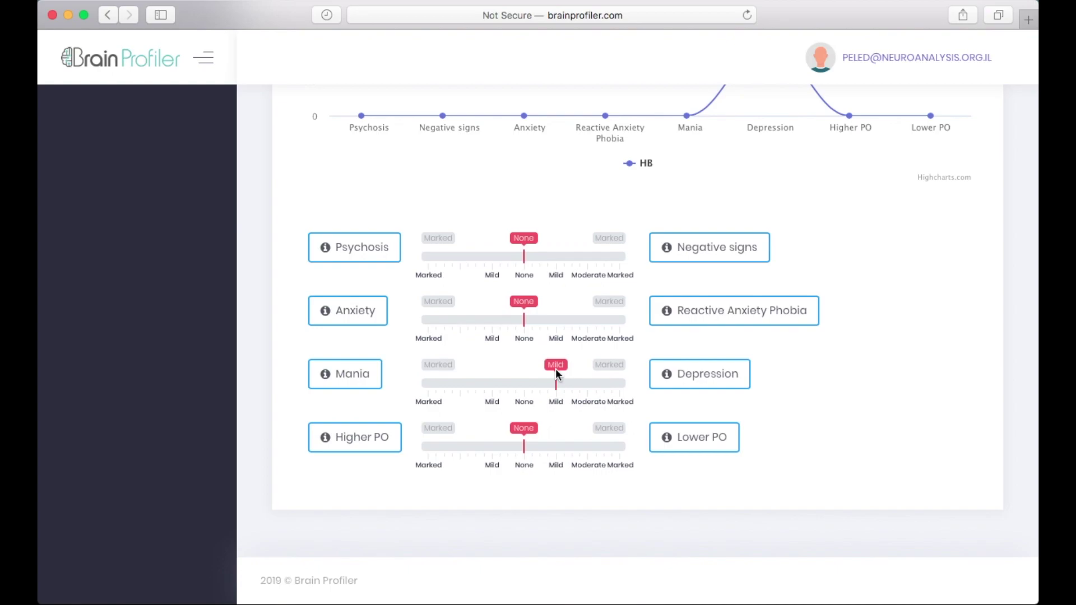
{"action": "scroll", "coordinate": [556, 368], "scroll_direction": "up", "scroll_amount": 5}
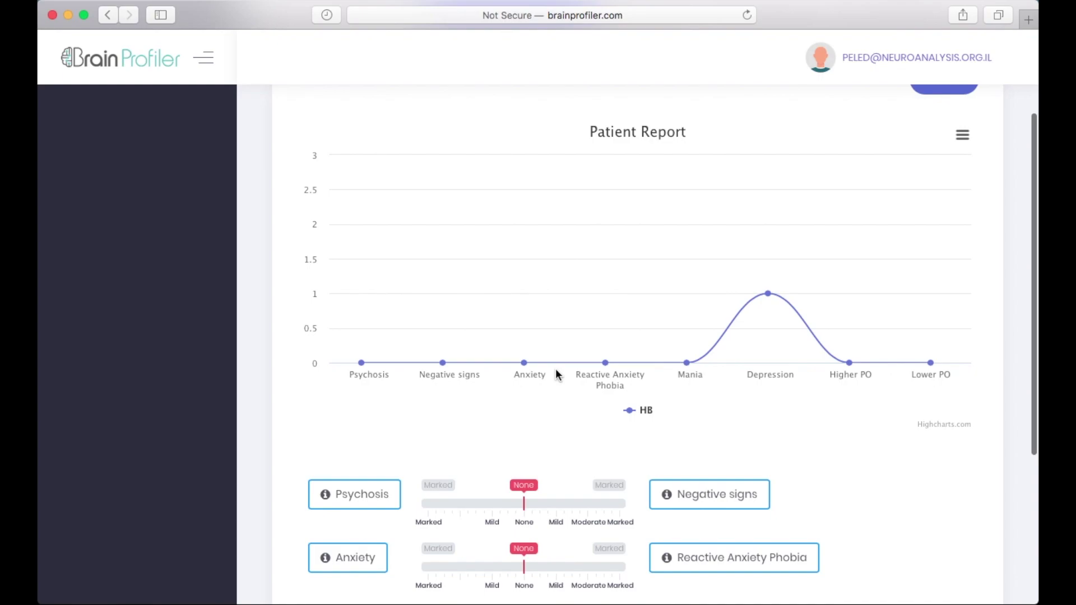
{"action": "scroll", "coordinate": [556, 368], "scroll_direction": "down", "scroll_amount": 5}
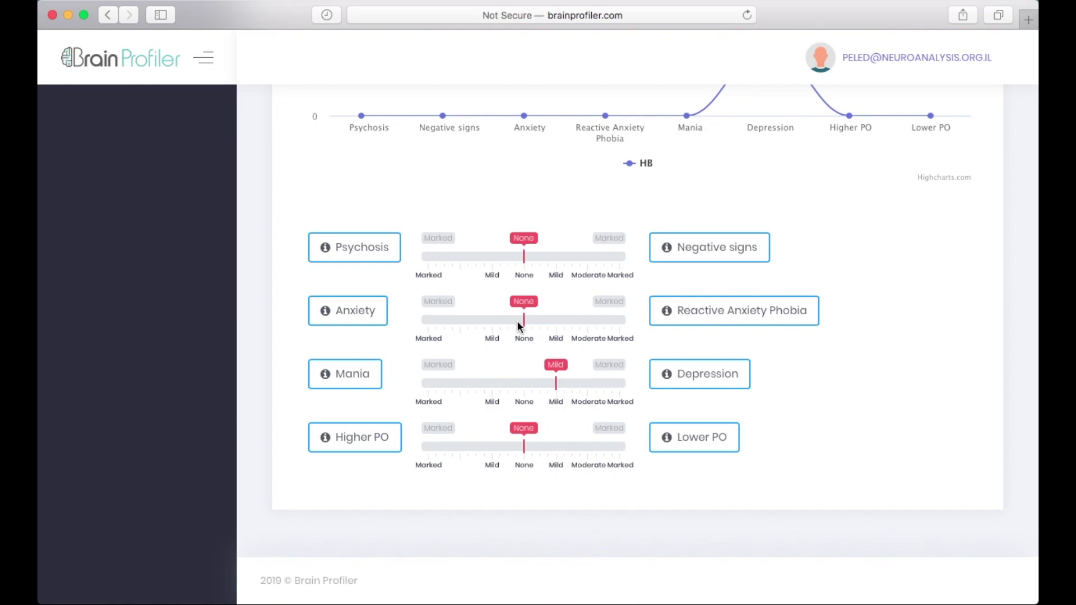
{"action": "left_click_drag", "start_coordinate": [525, 303], "coordinate": [510, 303]}
{"action": "scroll", "coordinate": [509, 302], "scroll_direction": "up", "scroll_amount": 5}
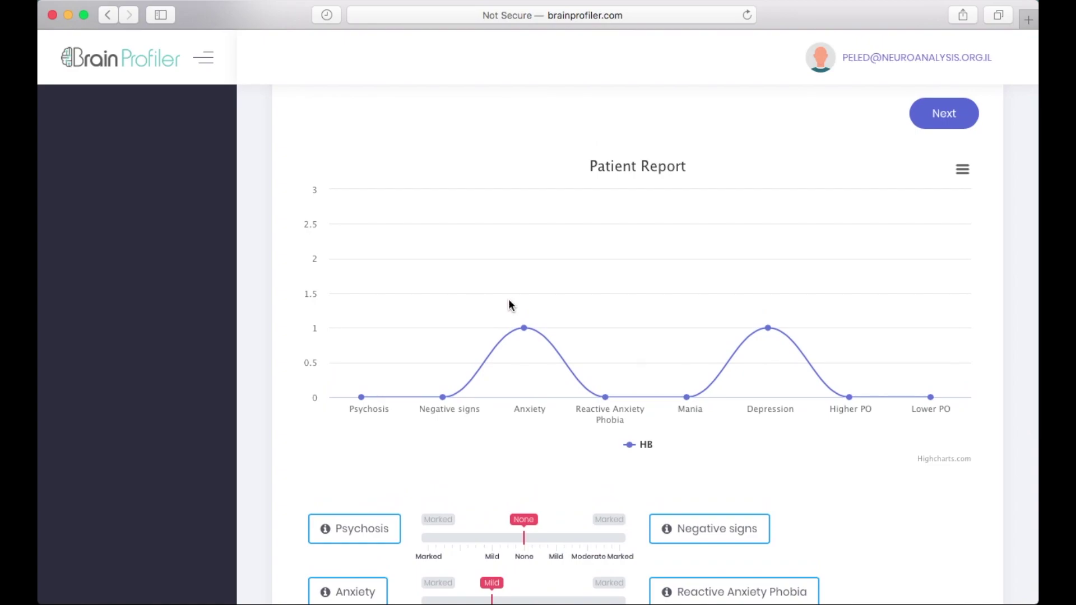
{"action": "scroll", "coordinate": [509, 303], "scroll_direction": "up", "scroll_amount": 1}
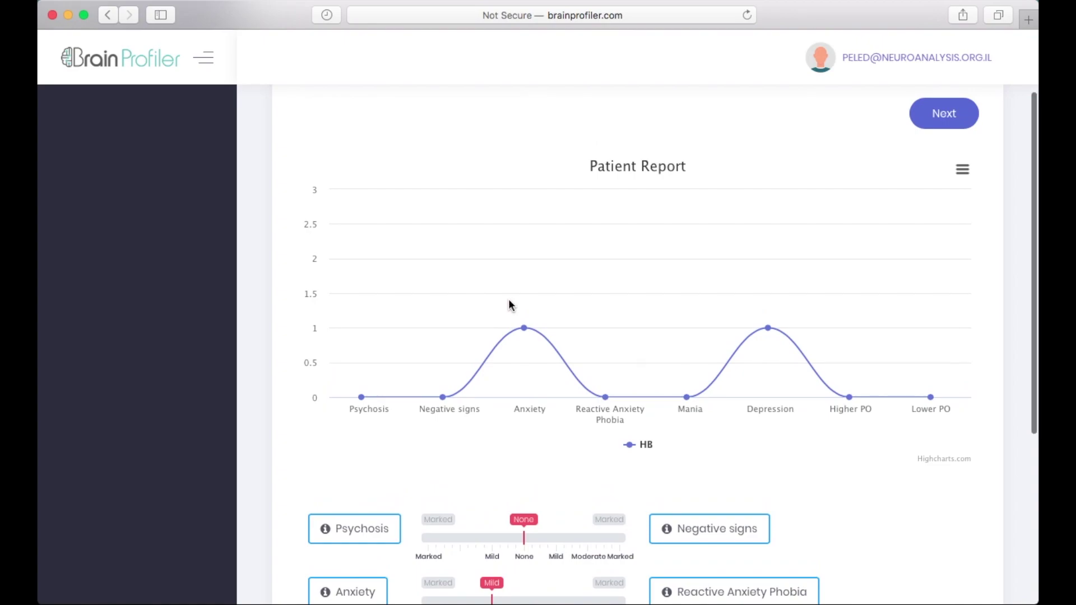
{"action": "scroll", "coordinate": [509, 303], "scroll_direction": "down", "scroll_amount": 5}
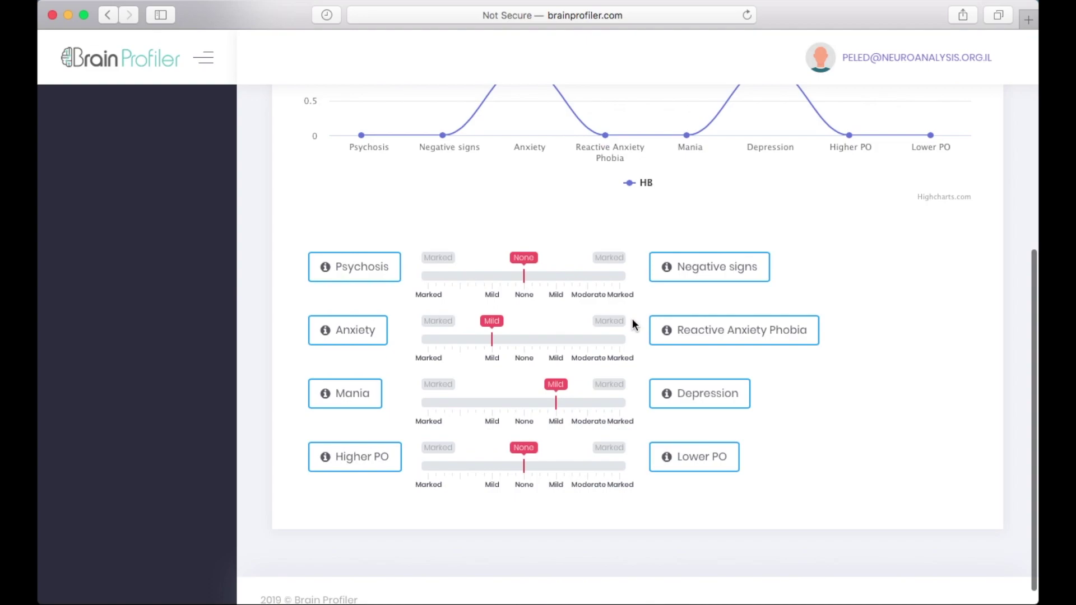
Step: Open the Depression severity guide and expand the Mild and Moderate descriptions
{"action": "left_click", "coordinate": [670, 399]}
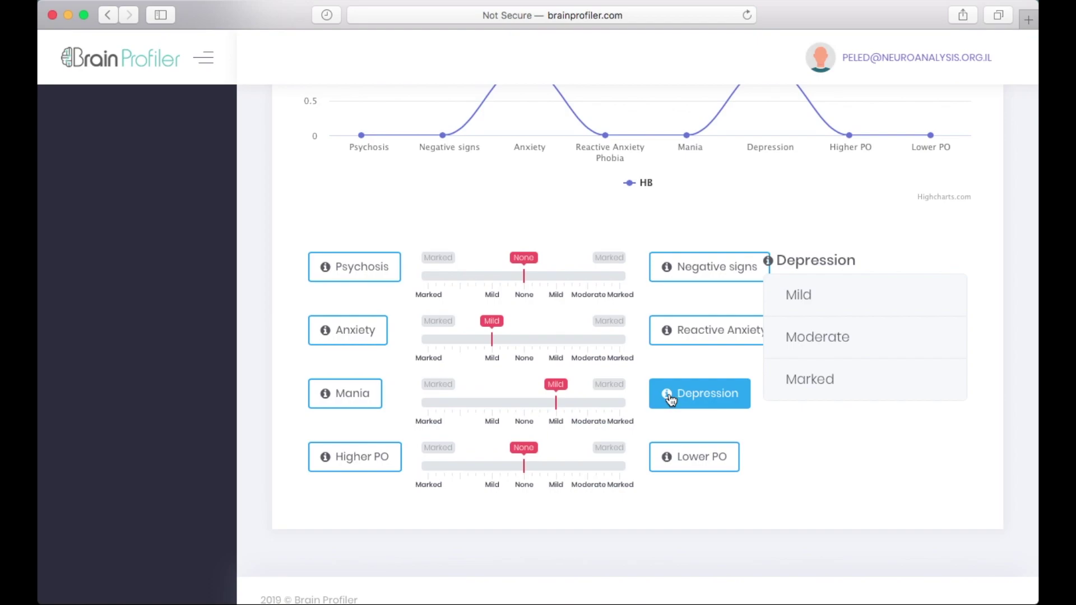
{"action": "left_click", "coordinate": [829, 296]}
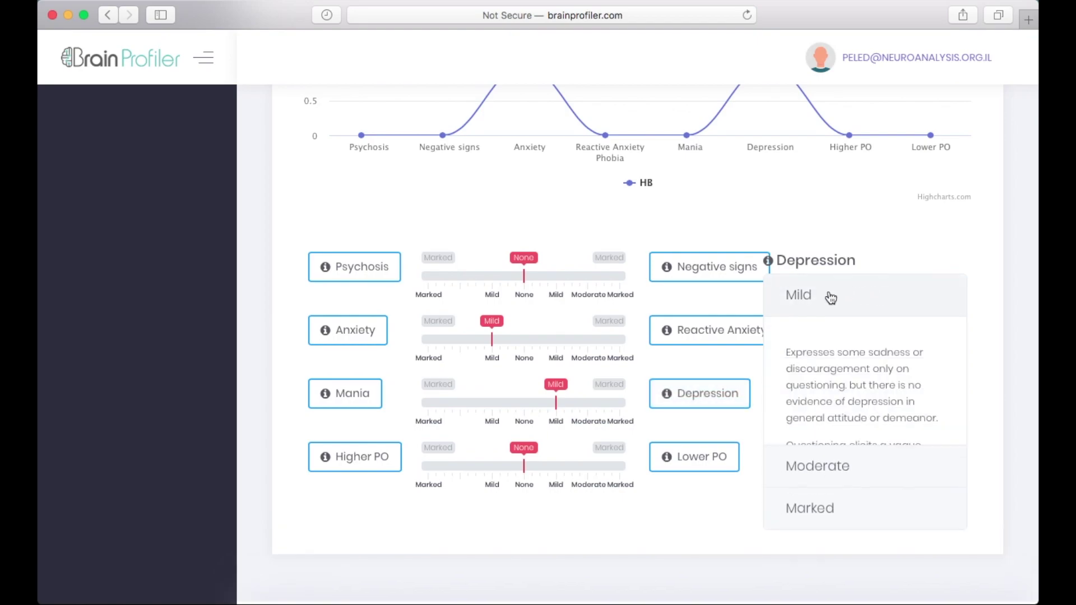
{"action": "left_click", "coordinate": [829, 297]}
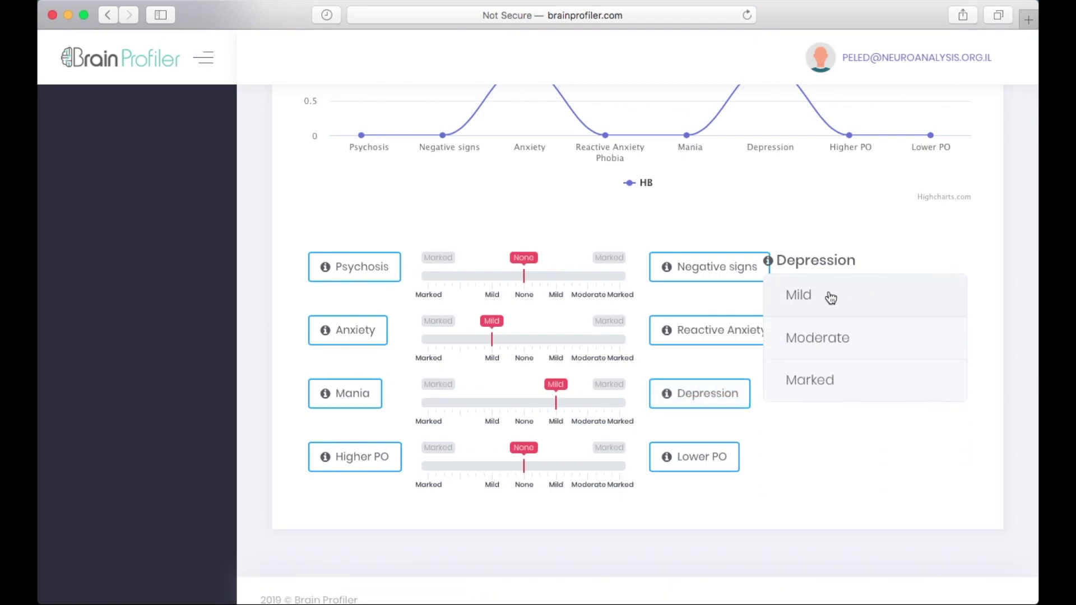
{"action": "left_click", "coordinate": [818, 337]}
{"action": "scroll", "coordinate": [818, 338], "scroll_direction": "down", "scroll_amount": 2}
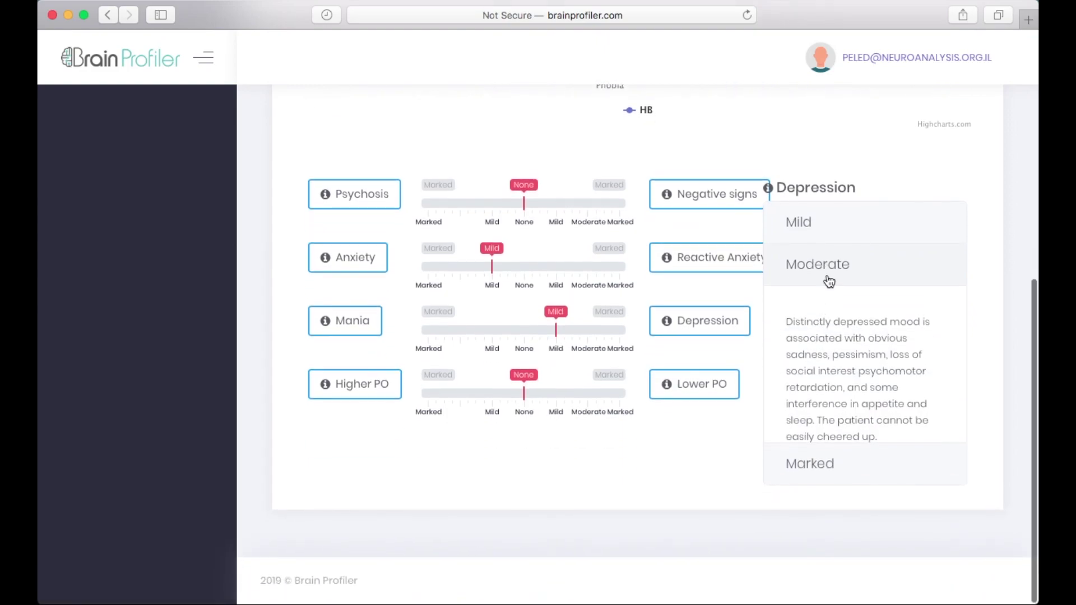
Step: Collapse Moderate, read and collapse the Marked description, and scroll back up to the report chart
{"action": "left_click", "coordinate": [826, 282]}
{"action": "left_click", "coordinate": [810, 358]}
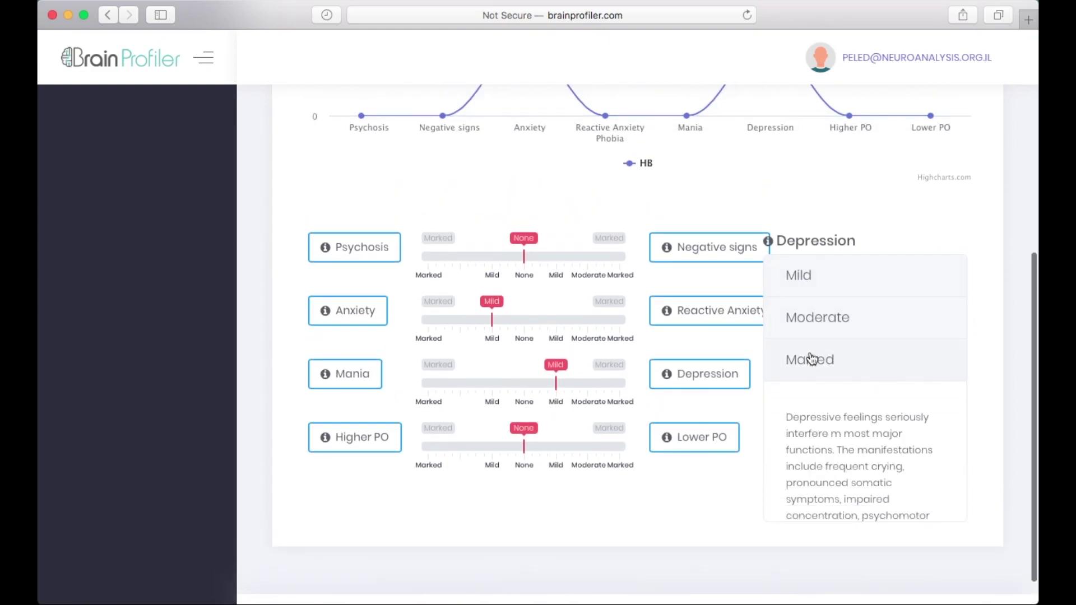
{"action": "scroll", "coordinate": [812, 359], "scroll_direction": "down", "scroll_amount": 2}
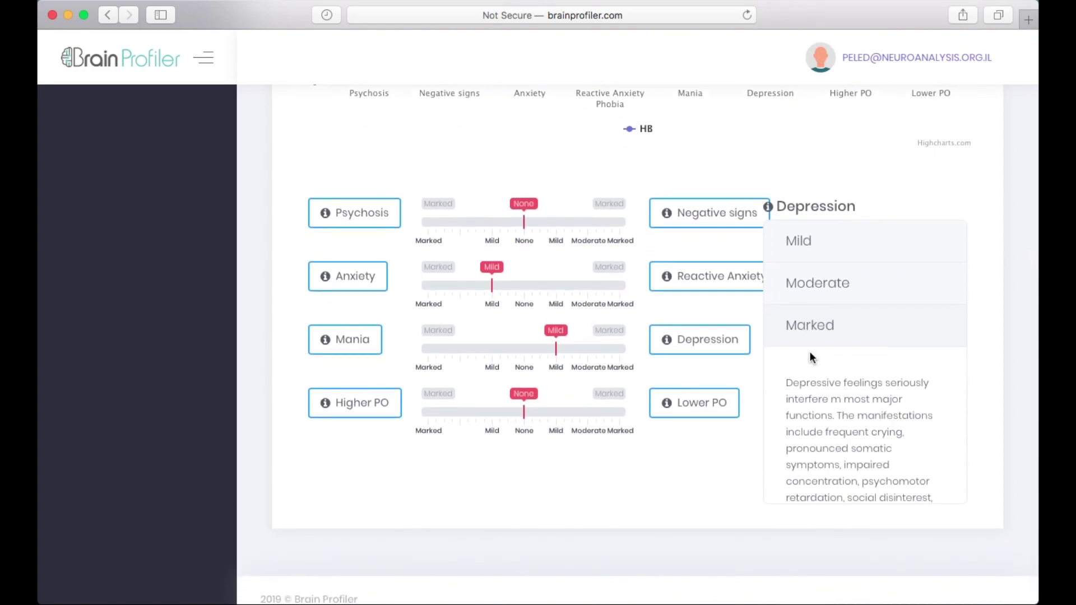
{"action": "left_click", "coordinate": [829, 333]}
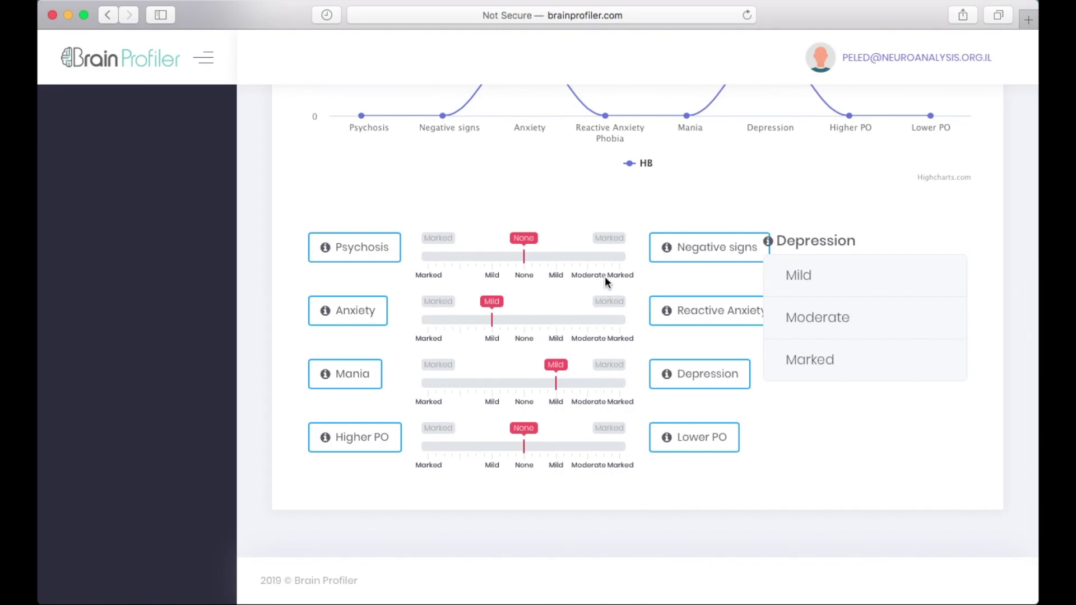
{"action": "scroll", "coordinate": [604, 277], "scroll_direction": "up", "scroll_amount": 7}
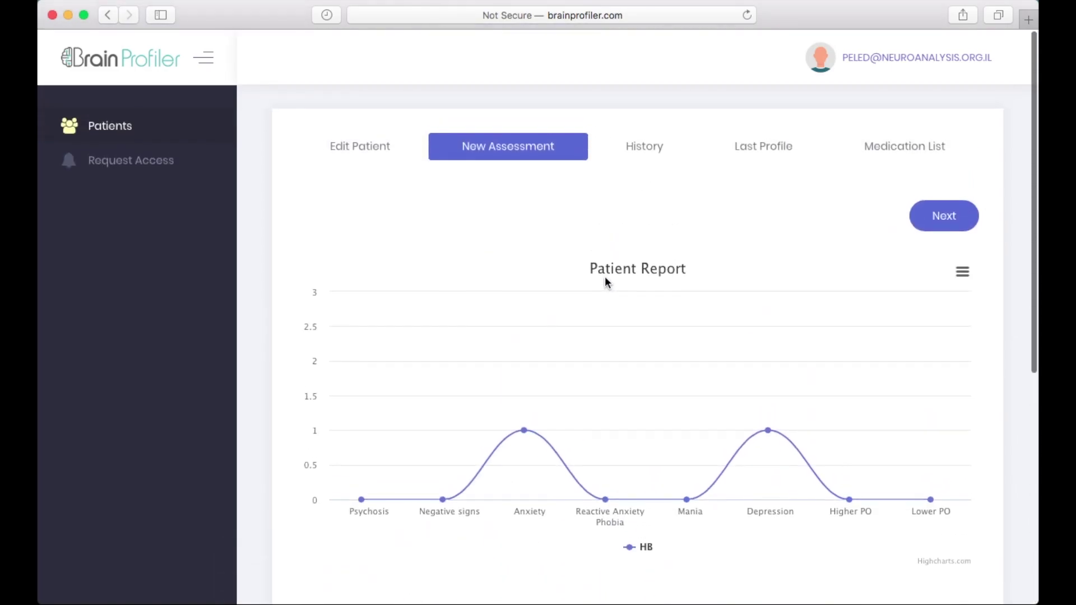
Step: Open the Report Preview for HB's assessment and scroll through its profile chart
{"action": "left_click", "coordinate": [941, 215]}
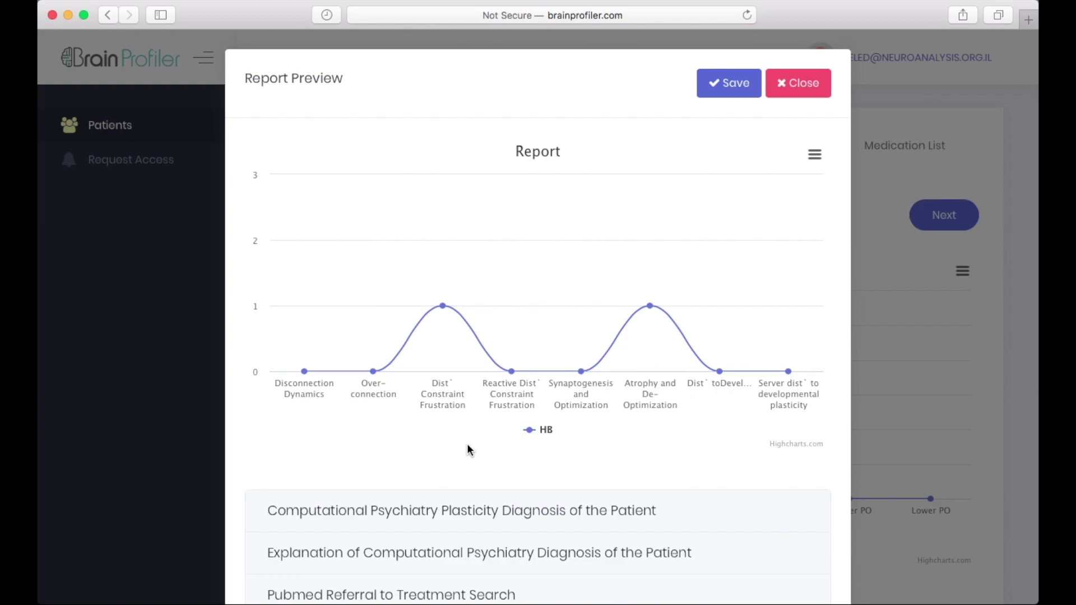
{"action": "scroll", "coordinate": [469, 449], "scroll_direction": "down", "scroll_amount": 2}
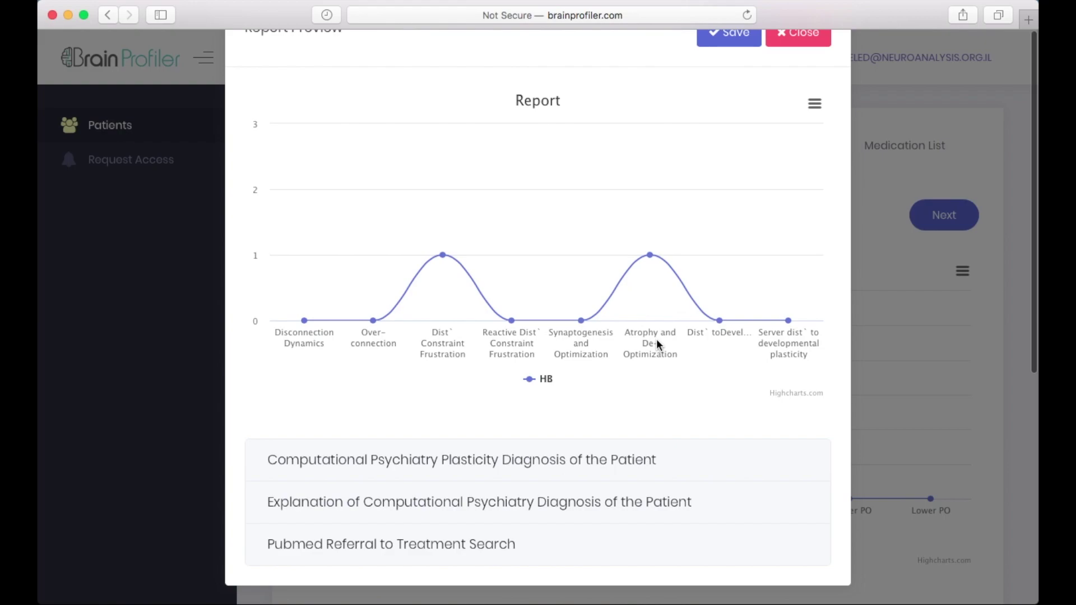
{"action": "scroll", "coordinate": [657, 339], "scroll_direction": "down", "scroll_amount": 3}
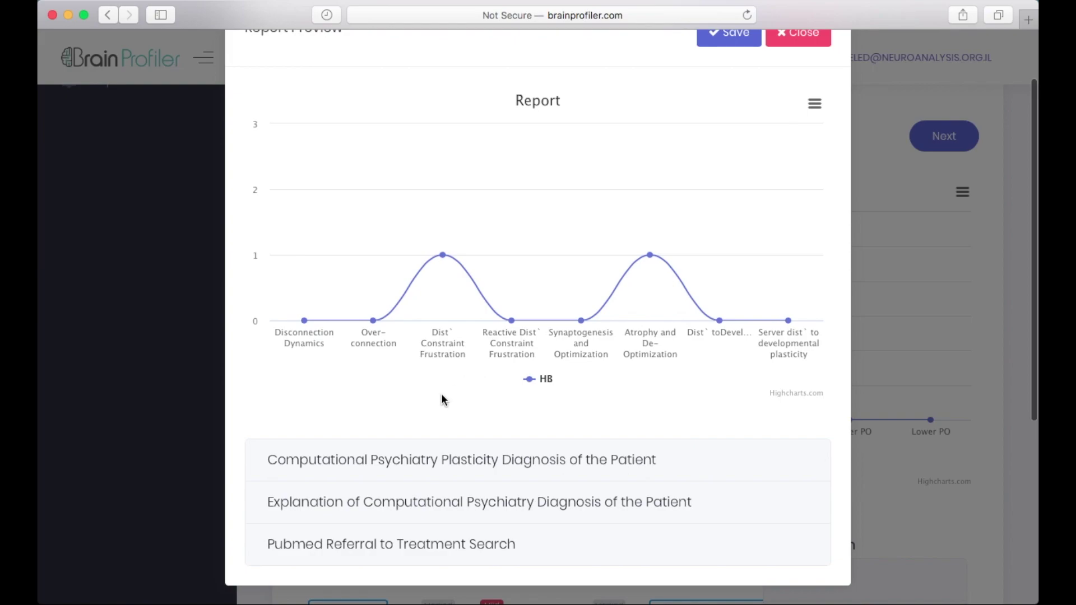
Step: Expand the plasticity diagnosis, its Explanation and the PubMed treatment referral links, then scroll back up
{"action": "left_click", "coordinate": [446, 468]}
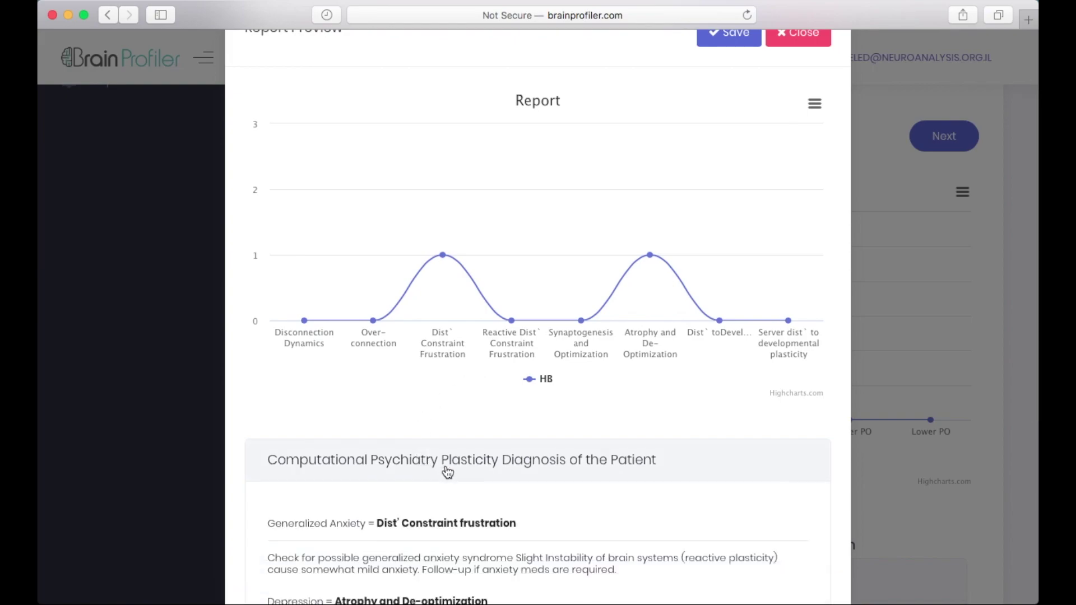
{"action": "scroll", "coordinate": [447, 472], "scroll_direction": "down", "scroll_amount": 3}
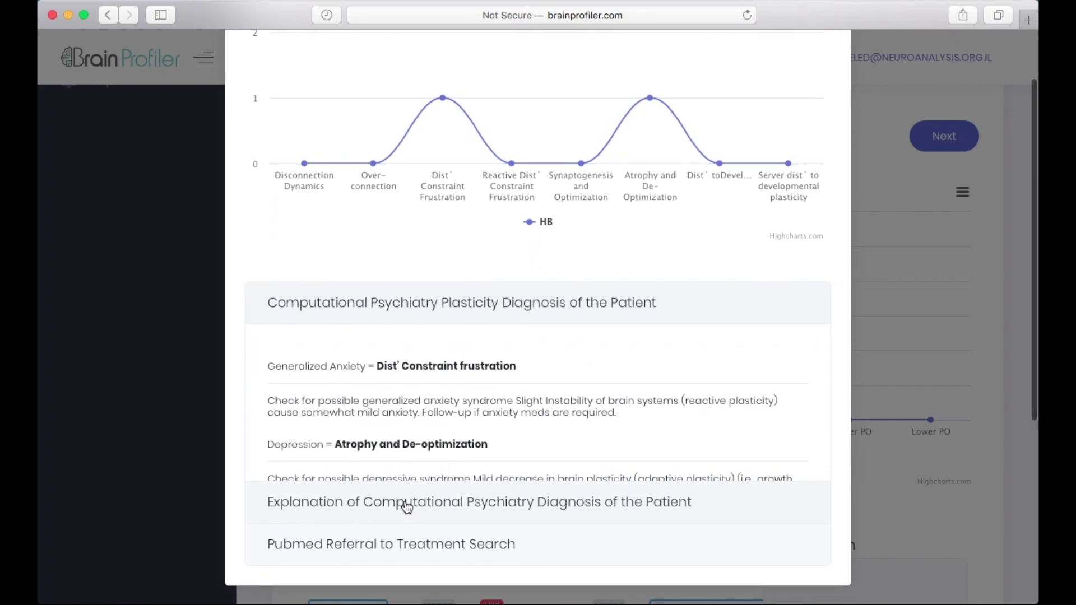
{"action": "left_click", "coordinate": [406, 507]}
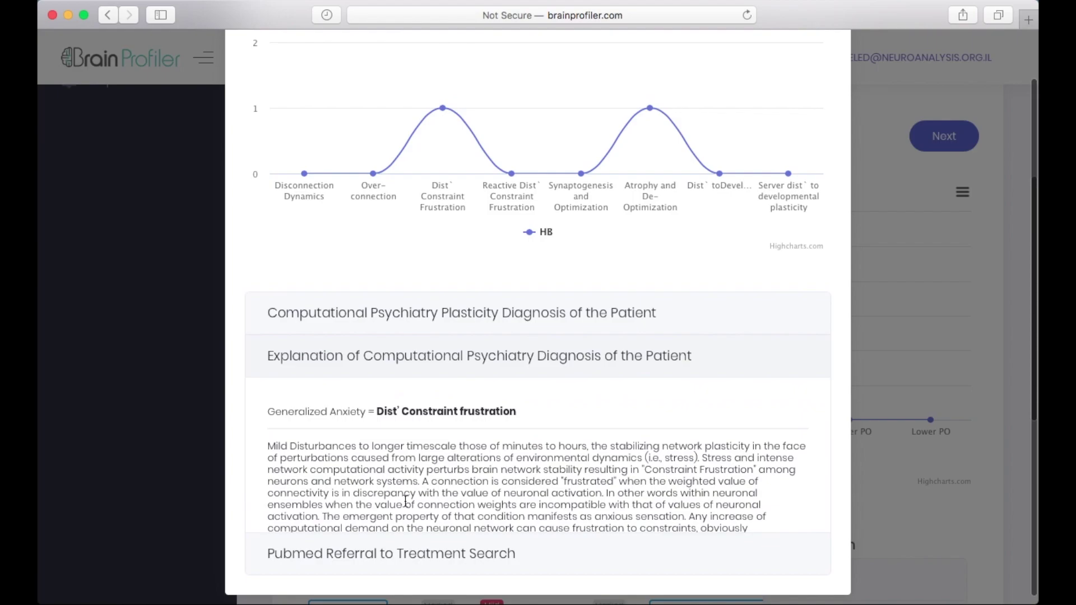
{"action": "scroll", "coordinate": [412, 432], "scroll_direction": "down", "scroll_amount": 1}
{"action": "scroll", "coordinate": [411, 428], "scroll_direction": "down", "scroll_amount": 10}
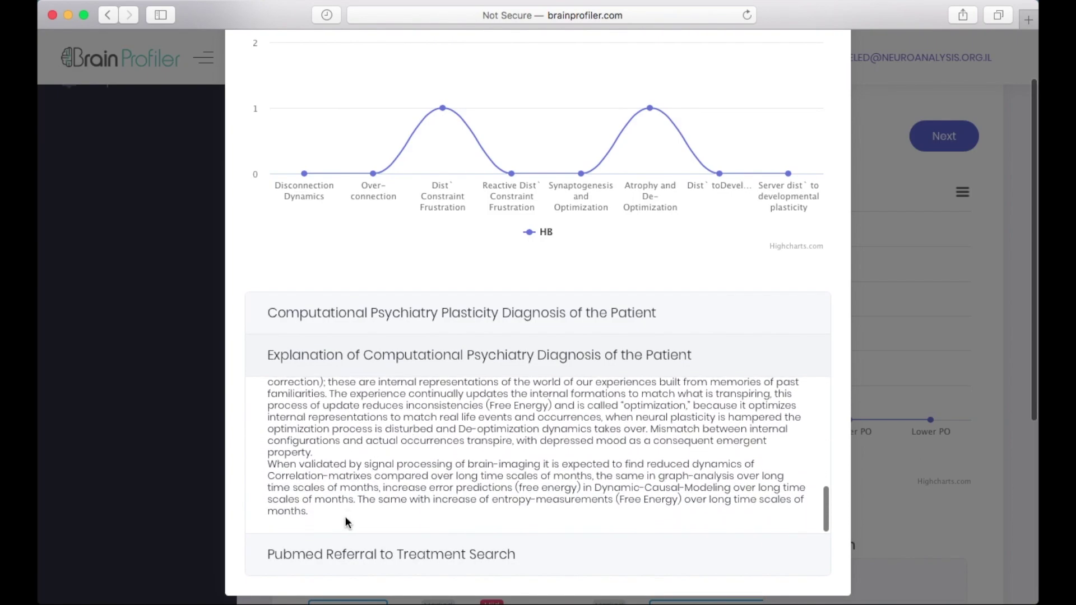
{"action": "left_click", "coordinate": [365, 566]}
{"action": "scroll", "coordinate": [366, 567], "scroll_direction": "down", "scroll_amount": 1}
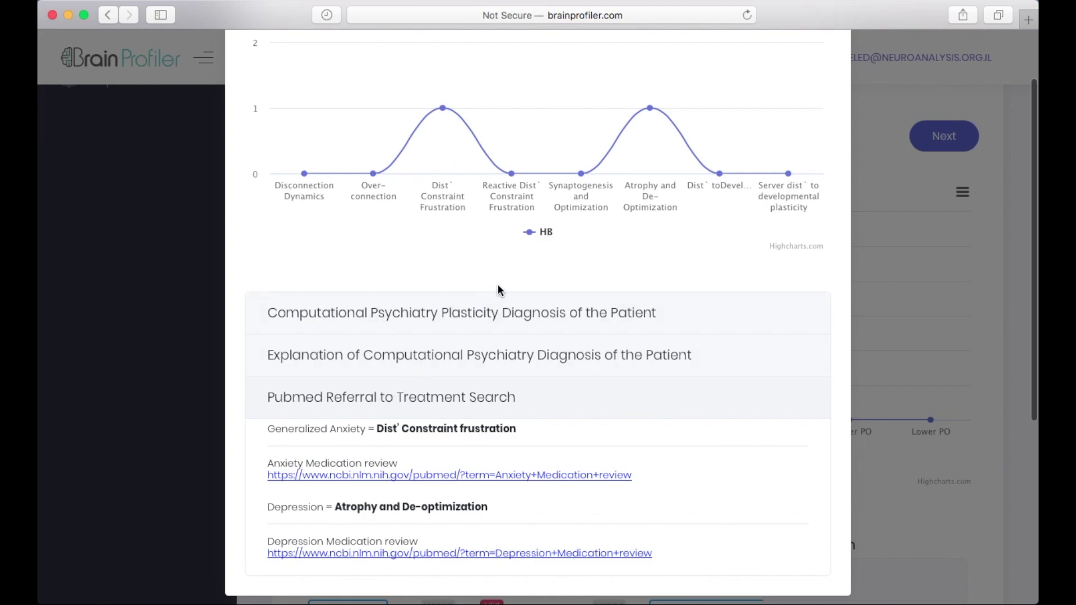
{"action": "scroll", "coordinate": [497, 284], "scroll_direction": "up", "scroll_amount": 5}
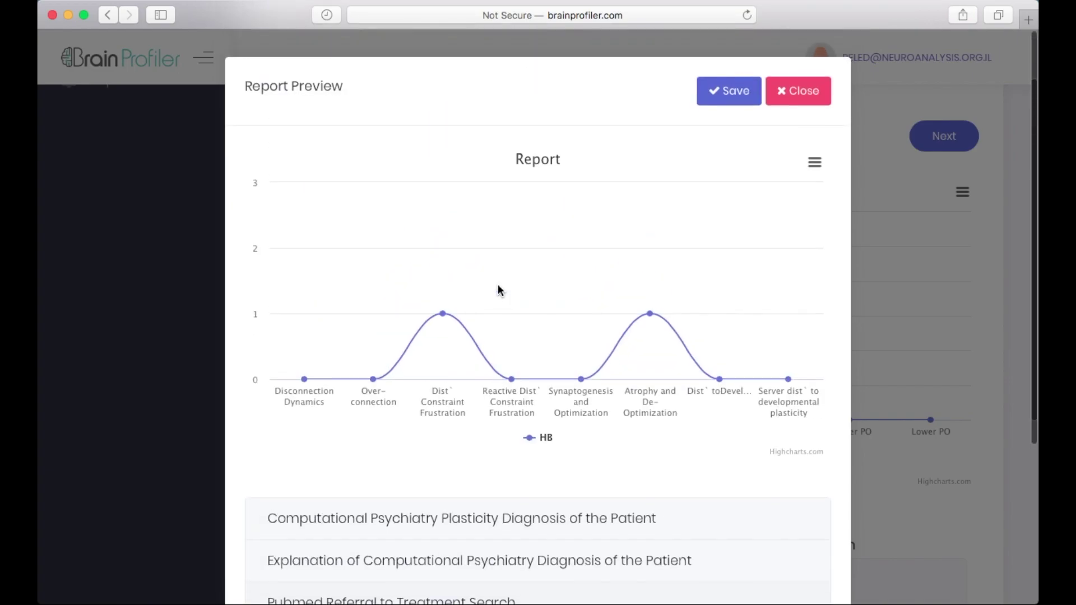
Step: Save HB's report and scroll through the History chart of Anxiety and Depression scores
{"action": "left_click", "coordinate": [725, 87]}
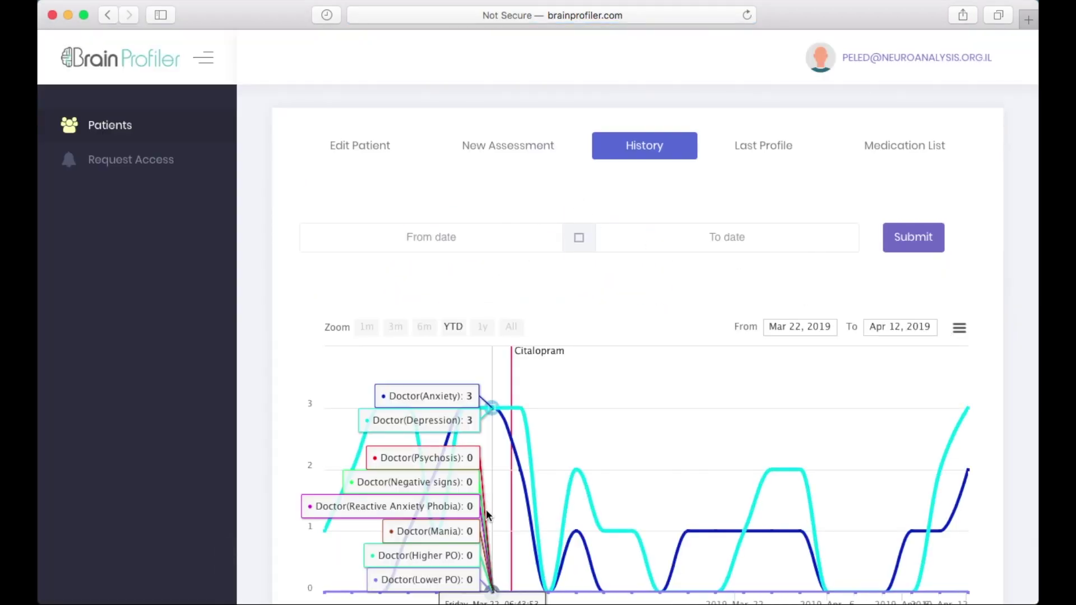
{"action": "scroll", "coordinate": [486, 510], "scroll_direction": "down", "scroll_amount": 4}
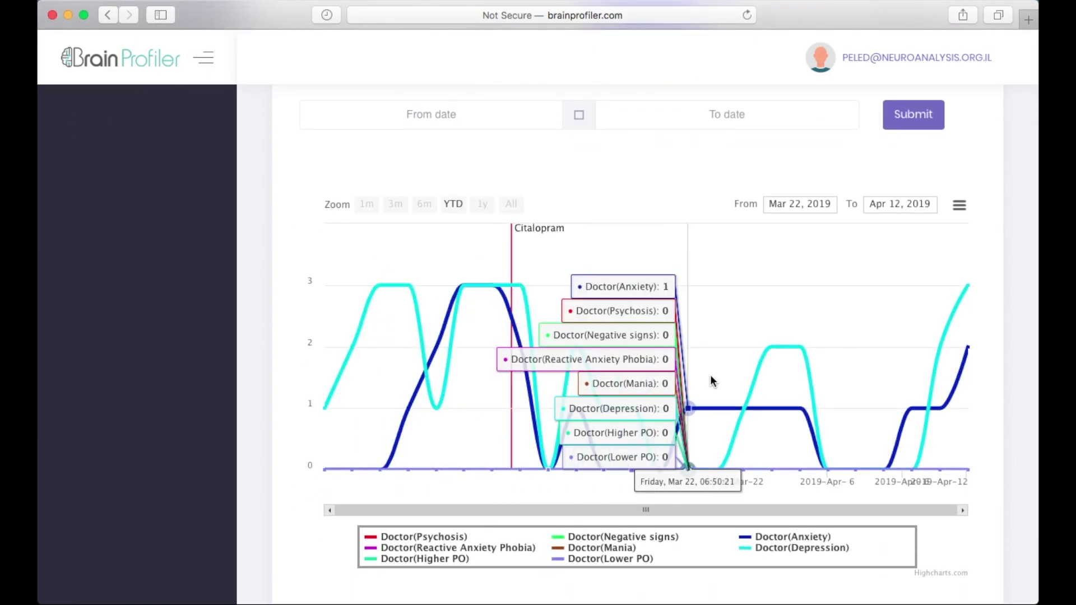
{"action": "scroll", "coordinate": [620, 178], "scroll_direction": "up", "scroll_amount": 4}
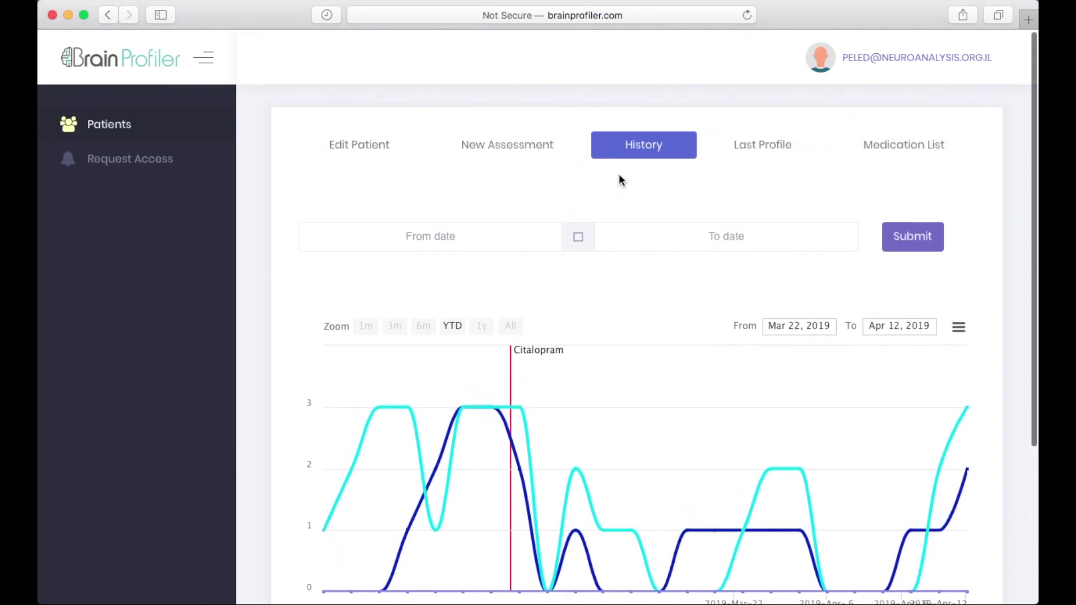
{"action": "scroll", "coordinate": [619, 178], "scroll_direction": "down", "scroll_amount": 1}
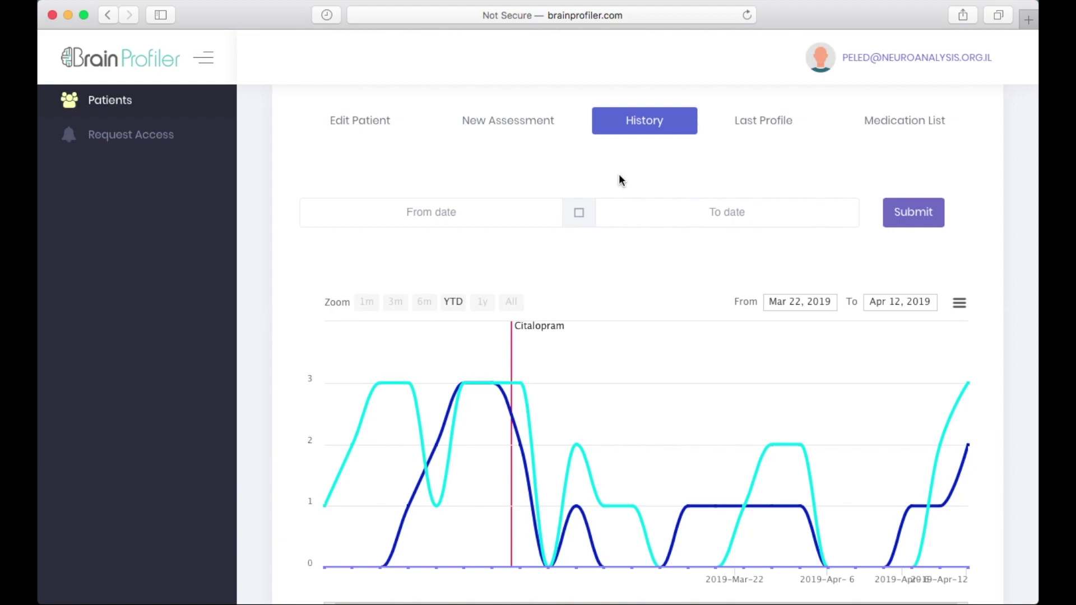
{"action": "scroll", "coordinate": [619, 180], "scroll_direction": "down", "scroll_amount": 5}
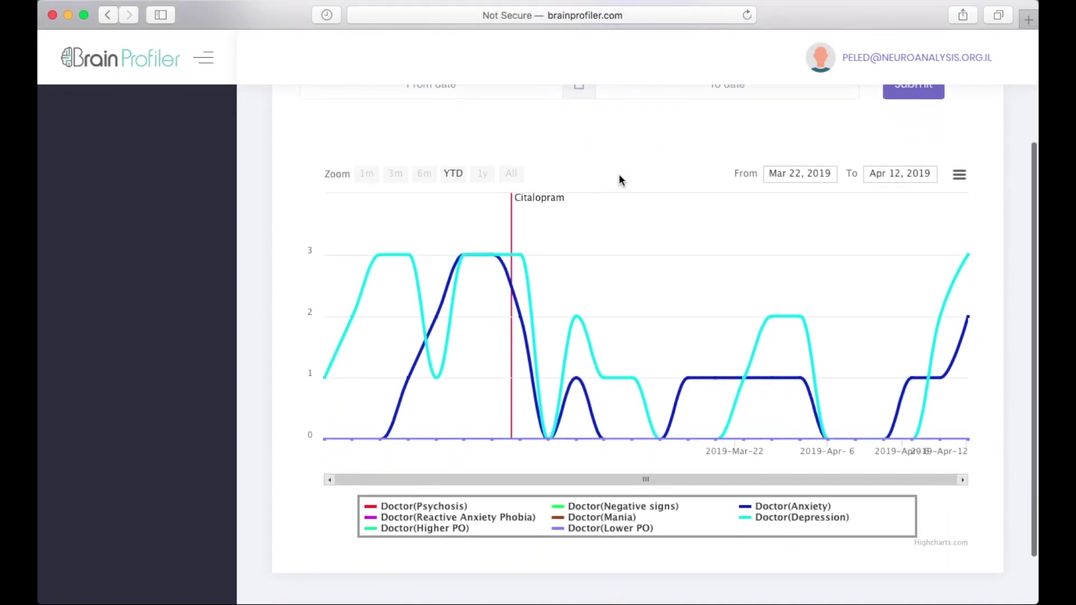
{"action": "scroll", "coordinate": [620, 179], "scroll_direction": "down", "scroll_amount": 1}
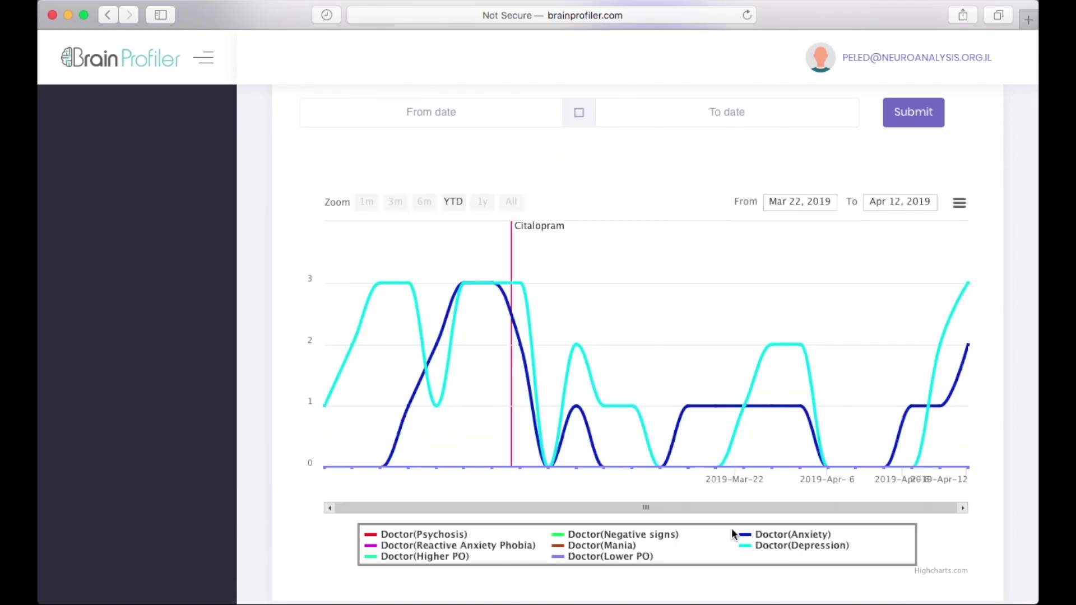
Step: View the Last Profile report, then the Medication List showing Citalopram at 20 mg ml
{"action": "scroll", "coordinate": [647, 321], "scroll_direction": "up", "scroll_amount": 3}
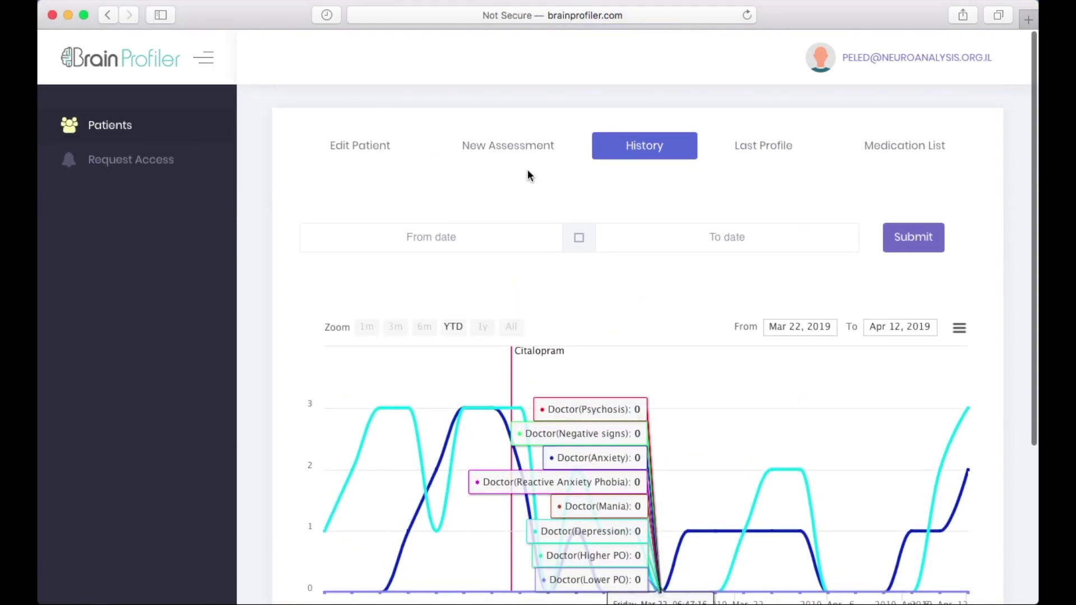
{"action": "left_click", "coordinate": [761, 146]}
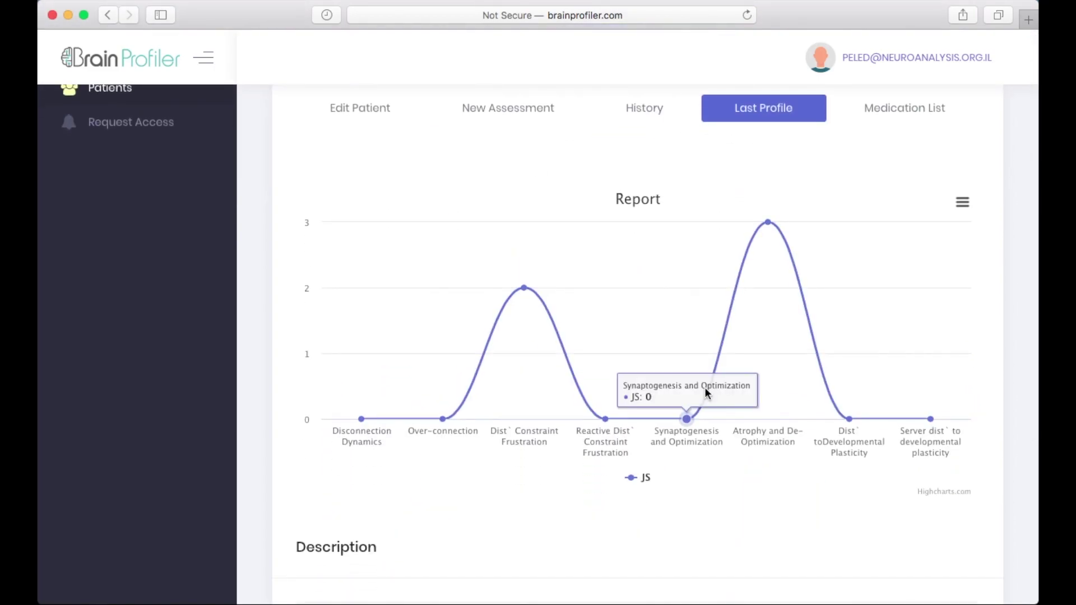
{"action": "scroll", "coordinate": [737, 215], "scroll_direction": "up", "scroll_amount": 1}
{"action": "left_click", "coordinate": [921, 152]}
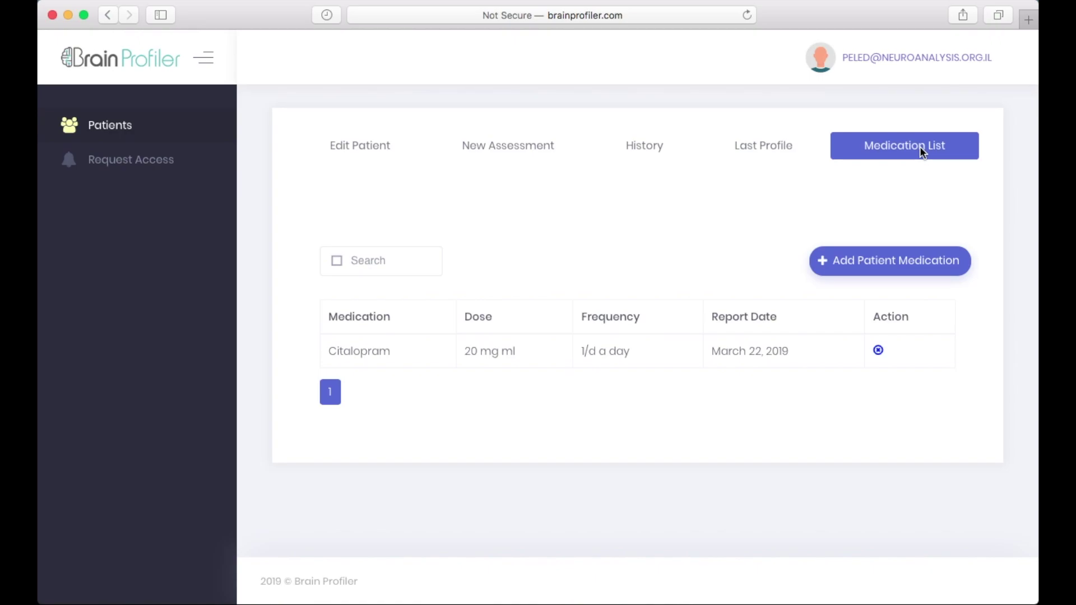
Step: Look over the Add Patient Medication form: medication dropdown, Dose and Frequency fields, nothing chosen
{"action": "left_click", "coordinate": [898, 256]}
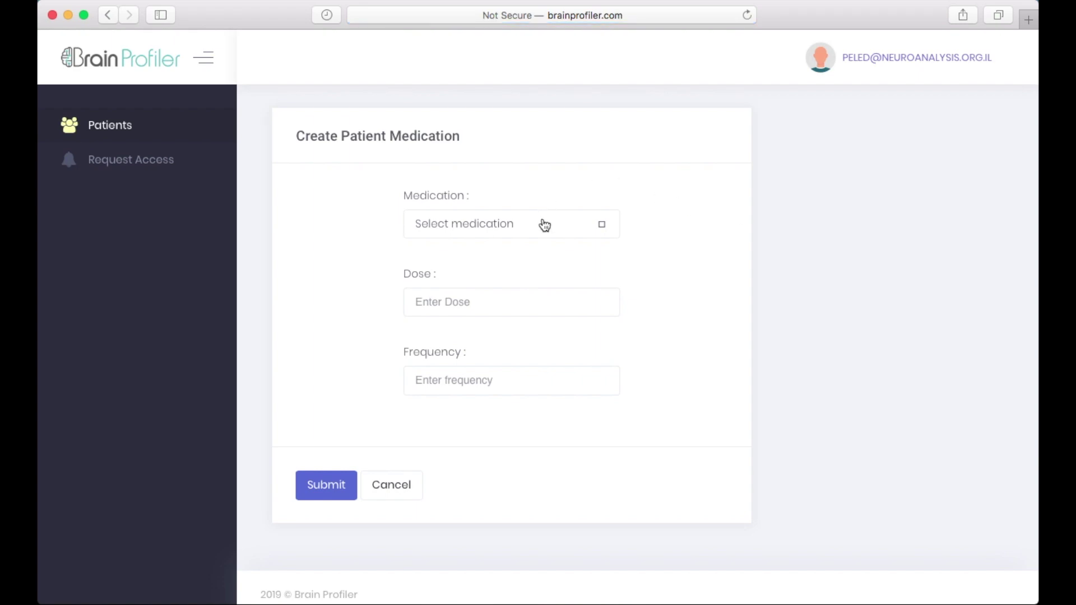
{"action": "left_click", "coordinate": [544, 225]}
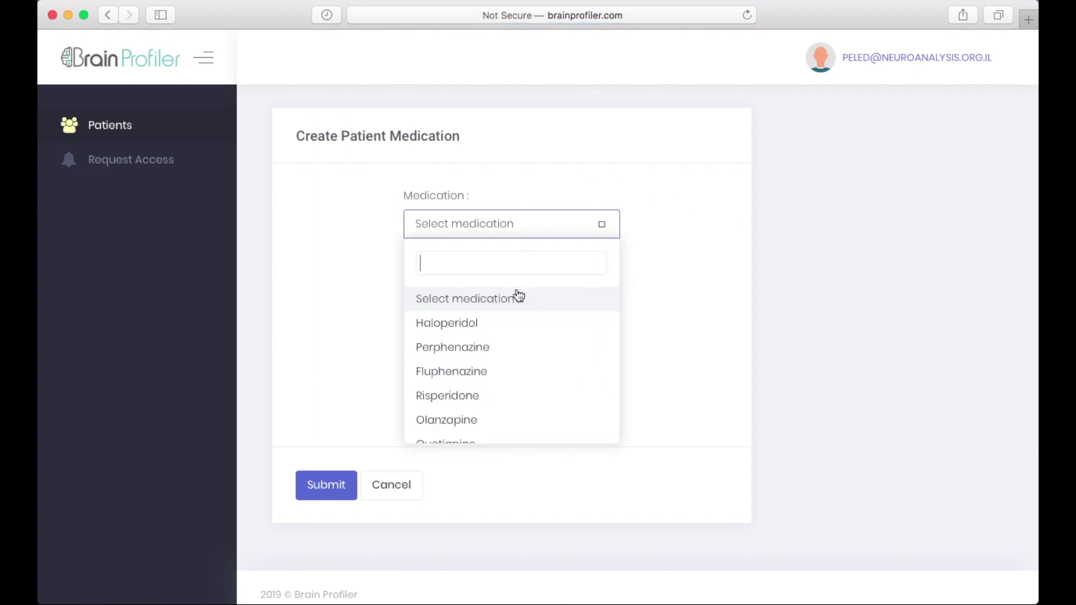
{"action": "scroll", "coordinate": [497, 402], "scroll_direction": "down", "scroll_amount": 5}
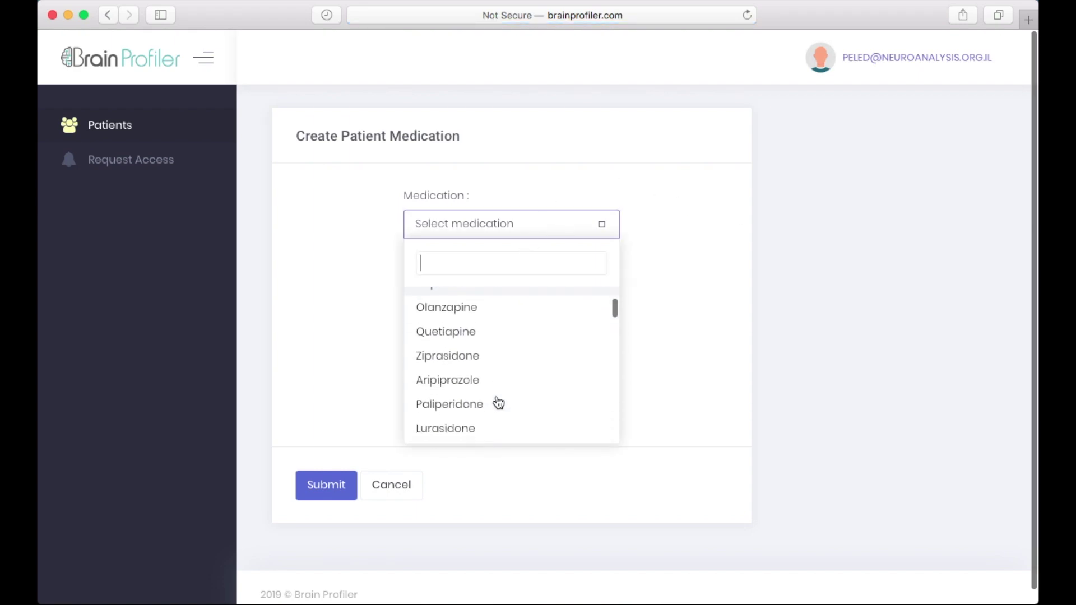
{"action": "scroll", "coordinate": [496, 401], "scroll_direction": "down", "scroll_amount": 3}
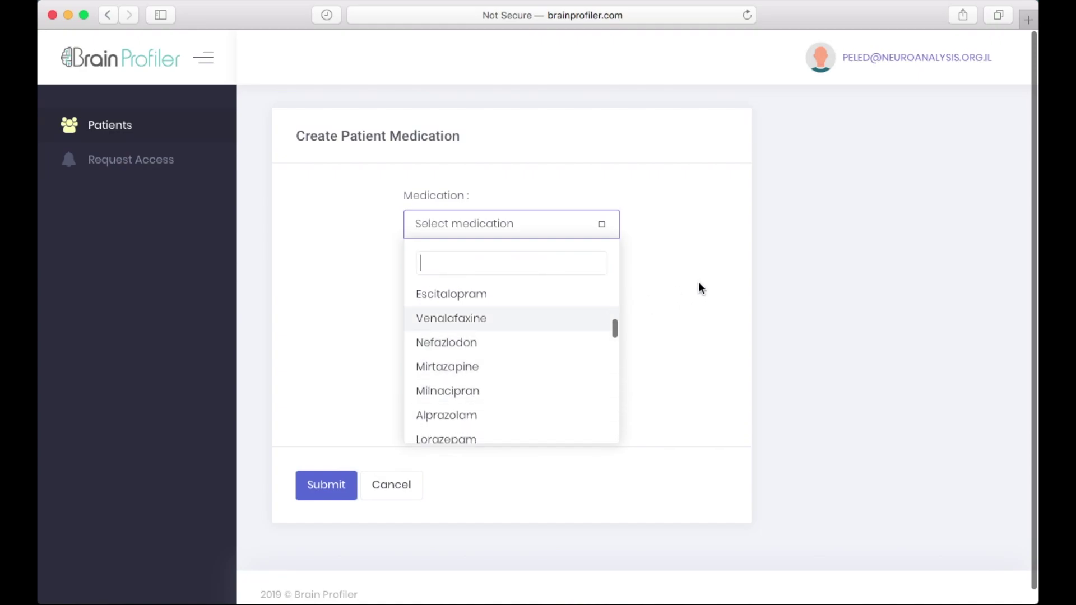
{"action": "left_click", "coordinate": [735, 280]}
{"action": "left_click", "coordinate": [450, 294]}
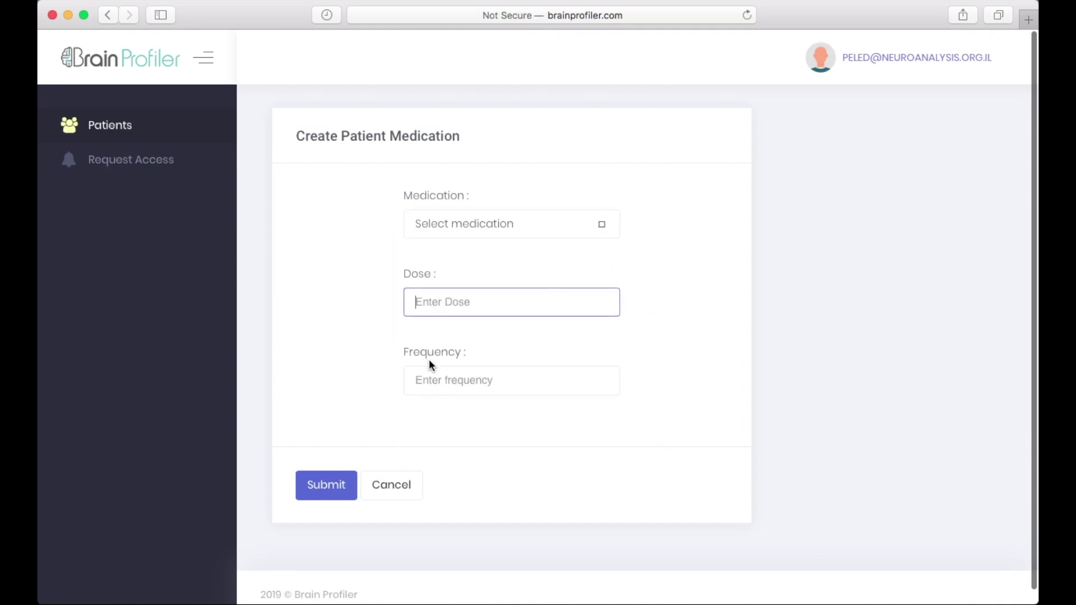
{"action": "left_click", "coordinate": [427, 373]}
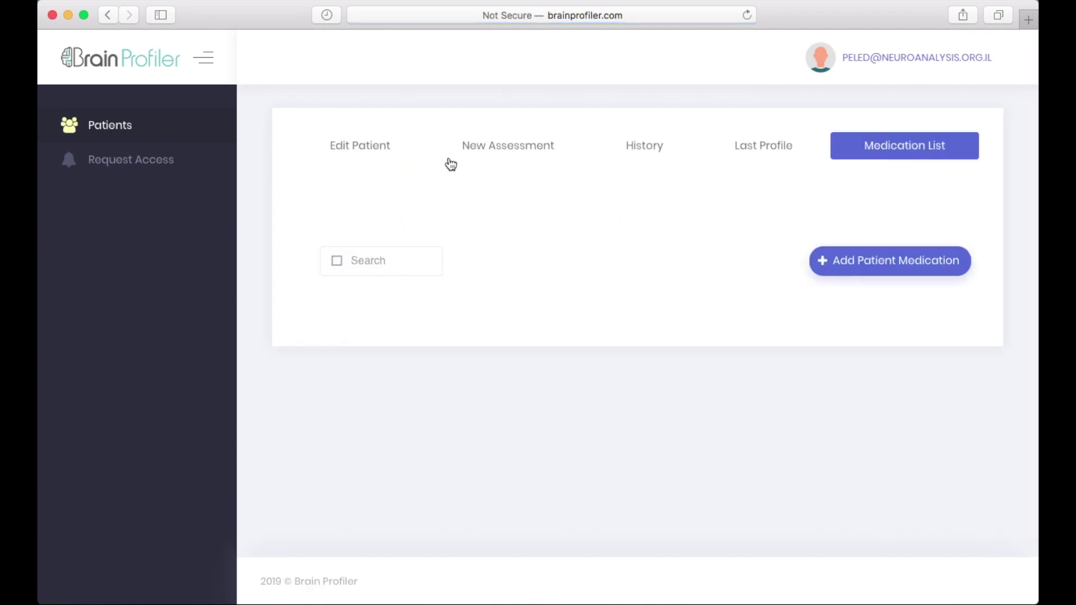
Step: Switch to the History graph and back to the Medication List
{"action": "left_click", "coordinate": [663, 147]}
{"action": "scroll", "coordinate": [666, 146], "scroll_direction": "down", "scroll_amount": 3}
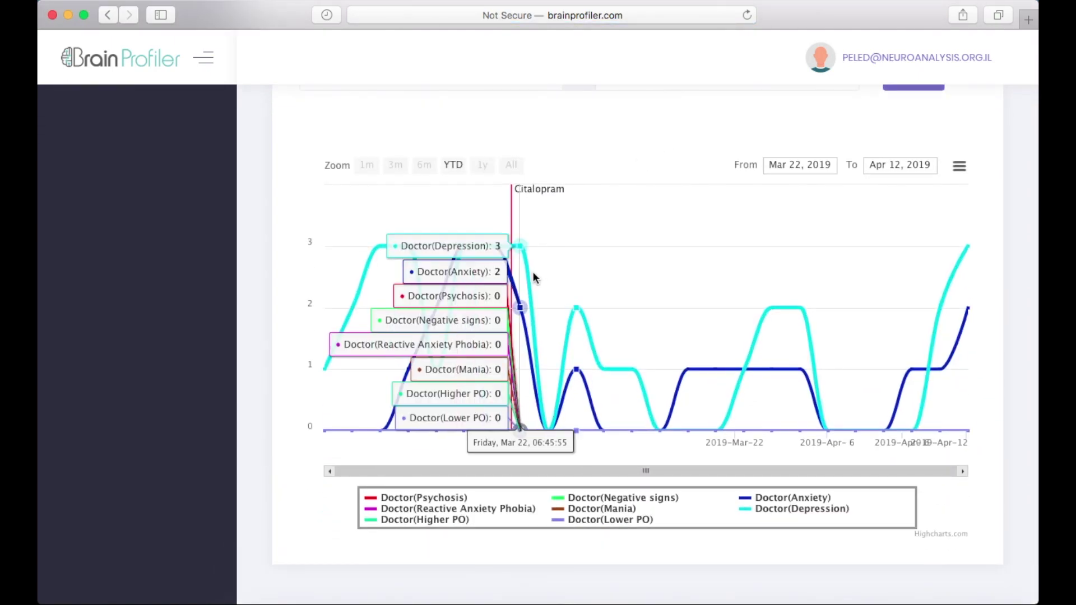
{"action": "scroll", "coordinate": [728, 224], "scroll_direction": "up", "scroll_amount": 3}
{"action": "left_click", "coordinate": [893, 153]}
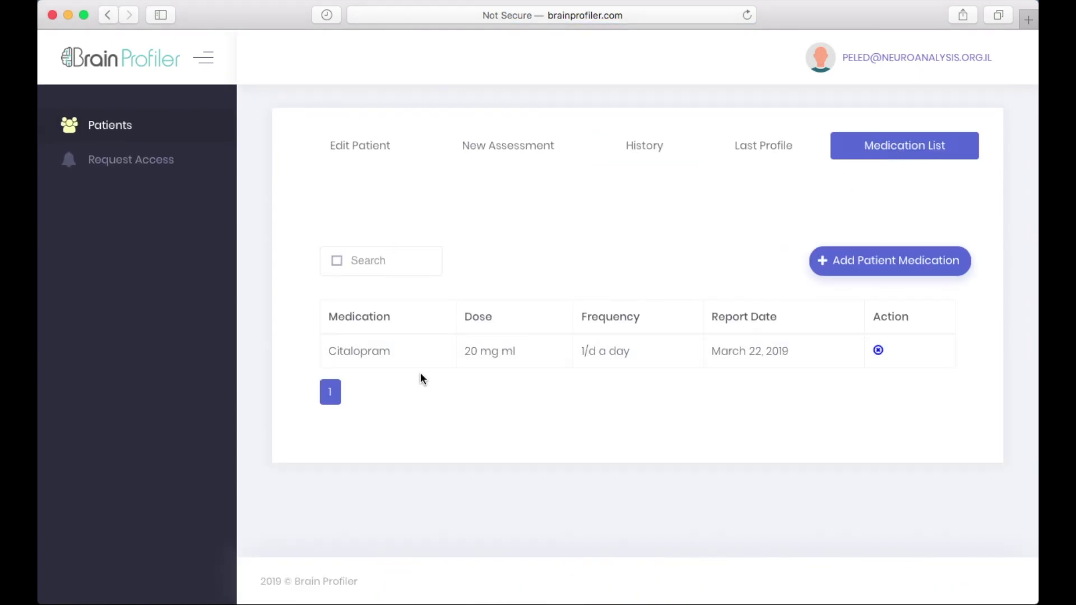